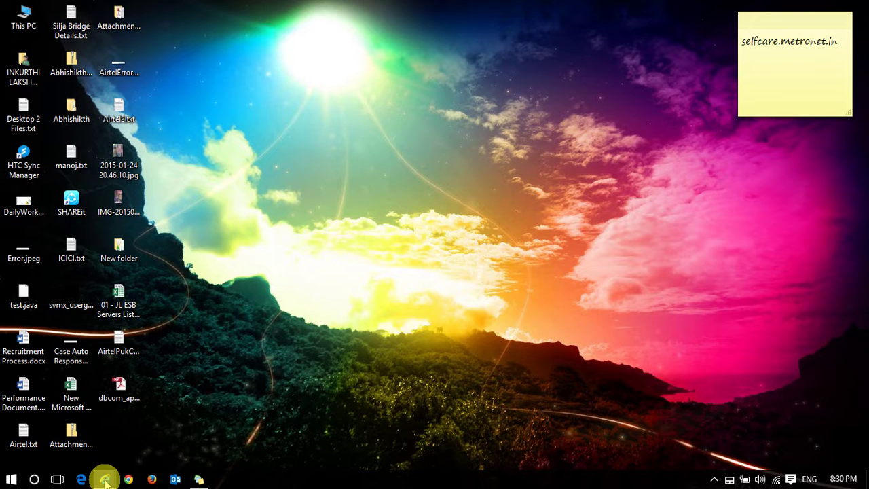
In Setup, filter by 'sale' and open the Salesforce to Salesforce Settings page
mouse_move(105, 480)
left_click(84, 441)
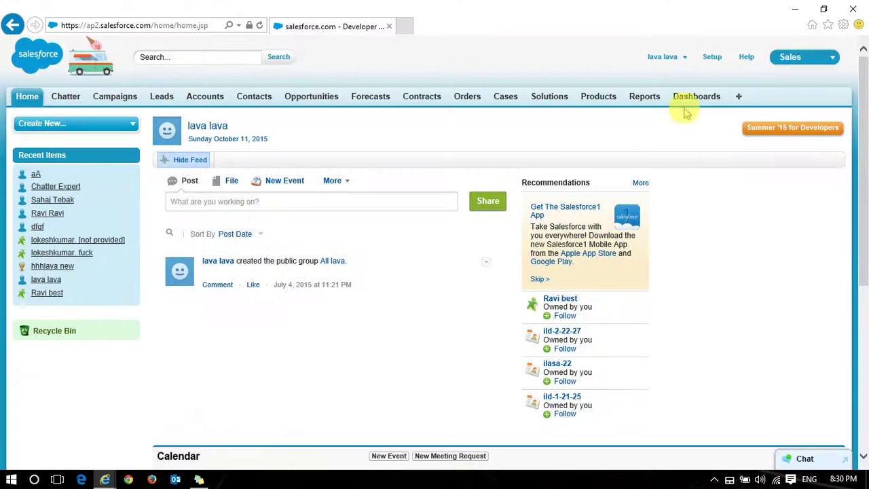
left_click(710, 58)
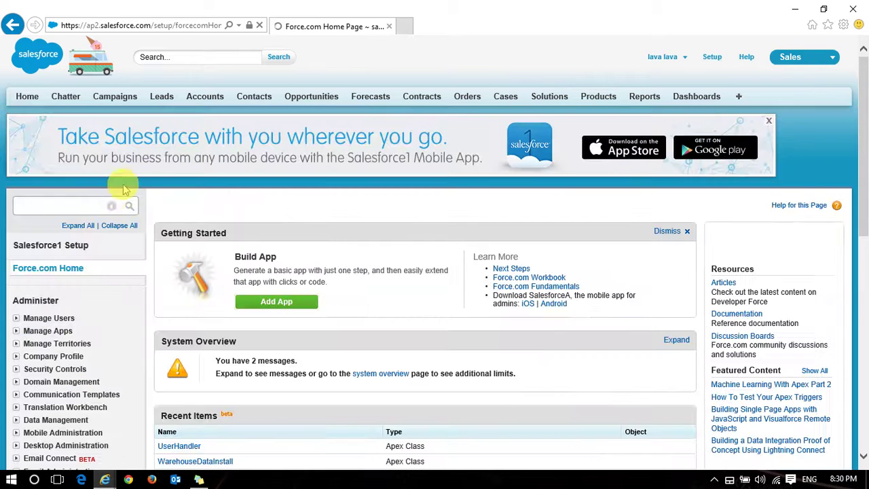
left_click(79, 206)
type("sale")
scroll(79, 210, "down", 6)
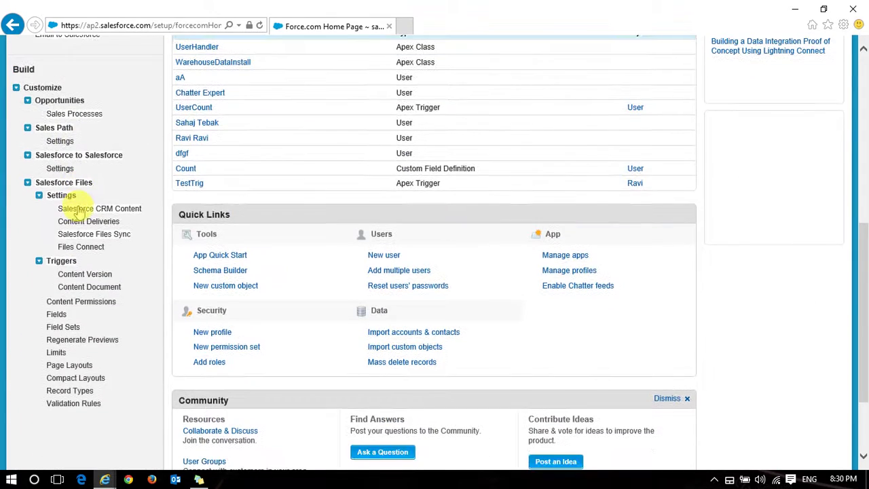
scroll(79, 210, "down", 2)
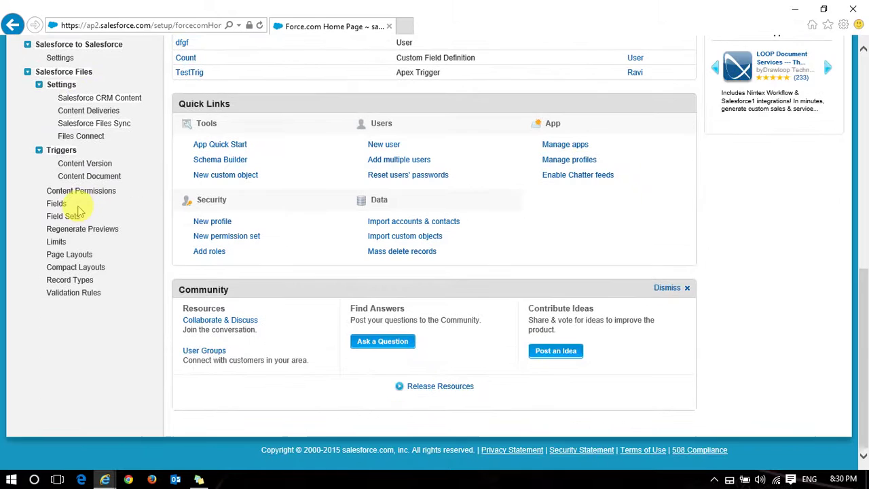
scroll(79, 210, "up", 4)
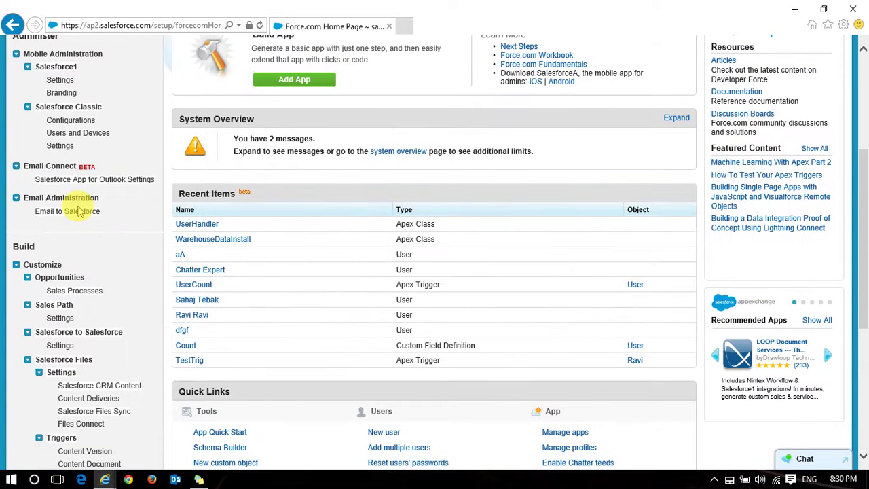
left_click(60, 345)
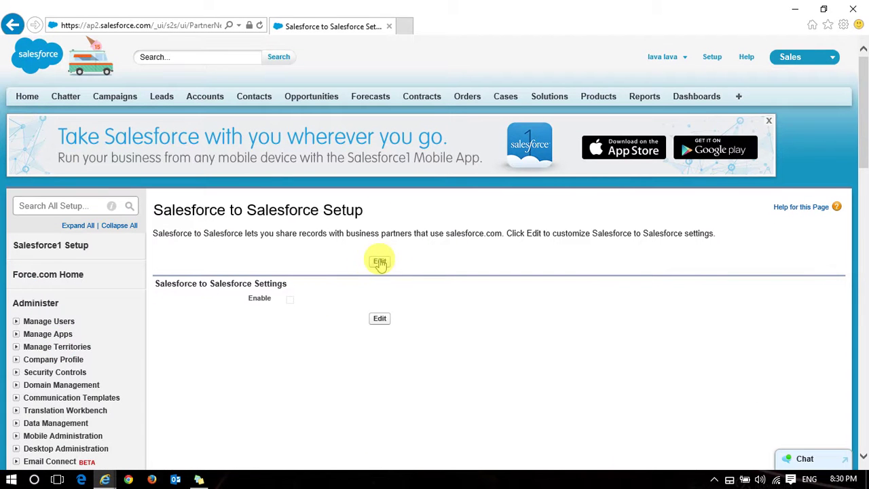
Edit the Salesforce to Salesforce settings, check Enable, and save
left_click(379, 262)
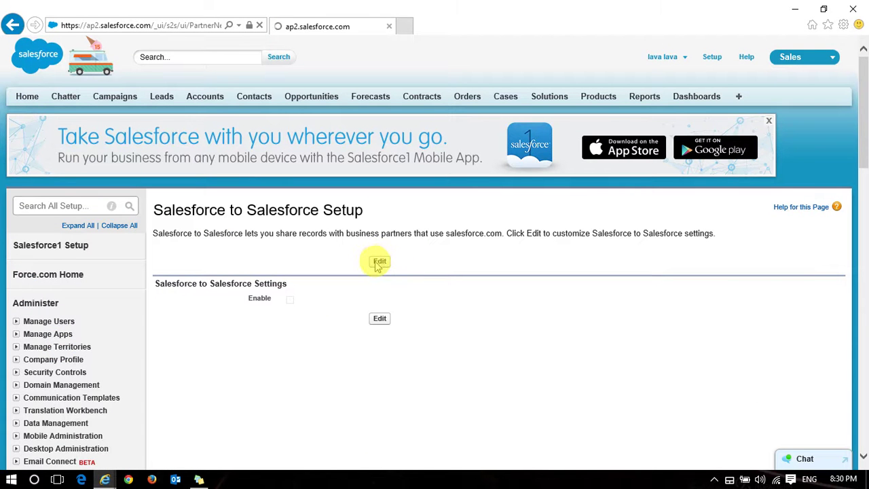
left_click(294, 298)
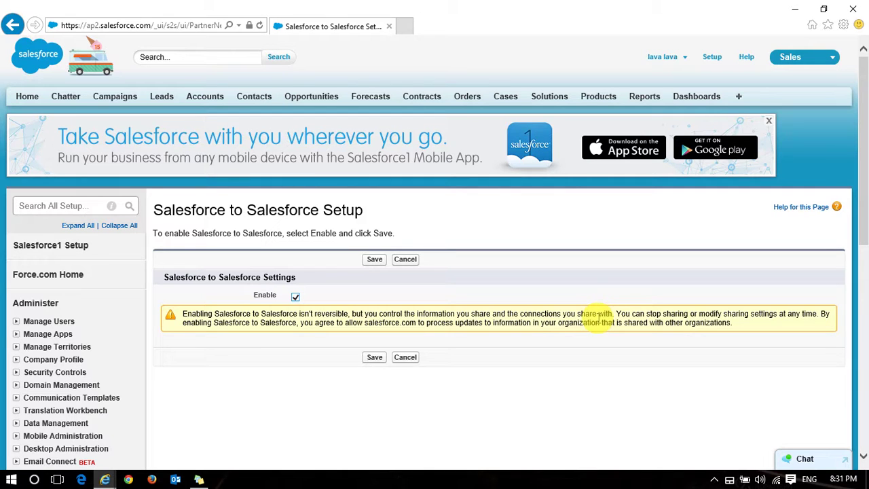
left_click(373, 359)
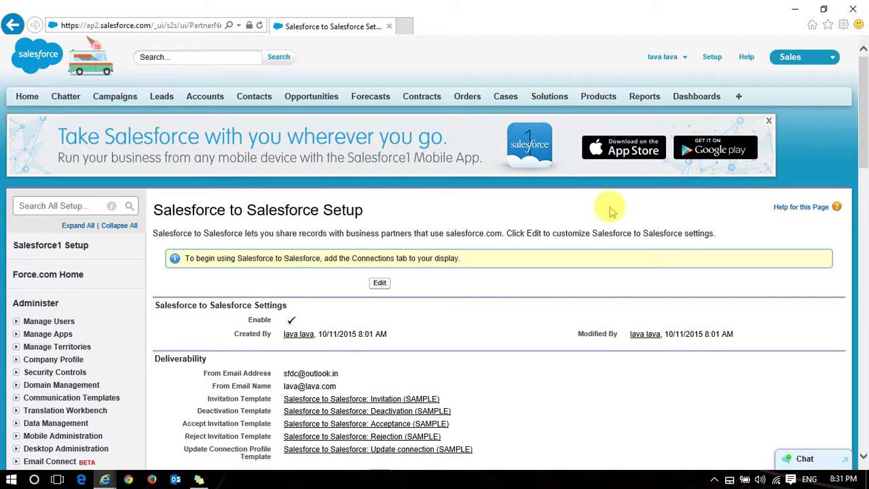
Under All Tabs > Customize My Tabs, move Connections to Selected Tabs and save
scroll(606, 208, "down", 3)
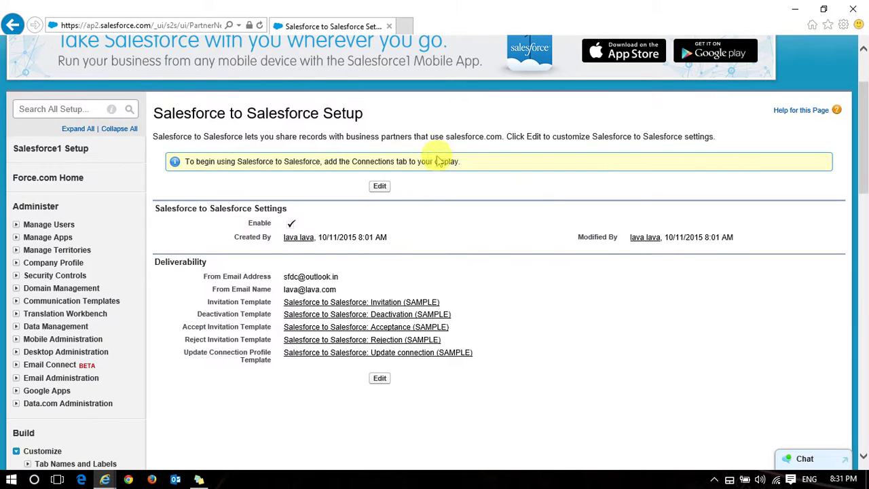
scroll(545, 213, "up", 2)
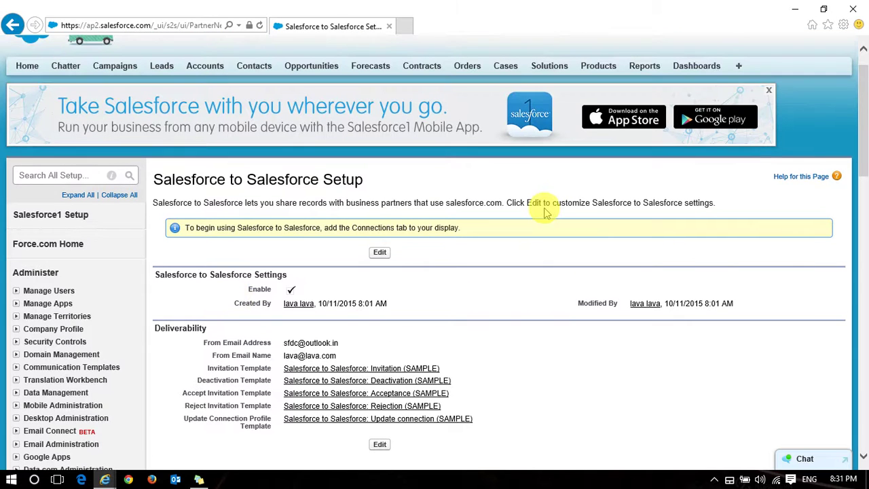
left_click(738, 68)
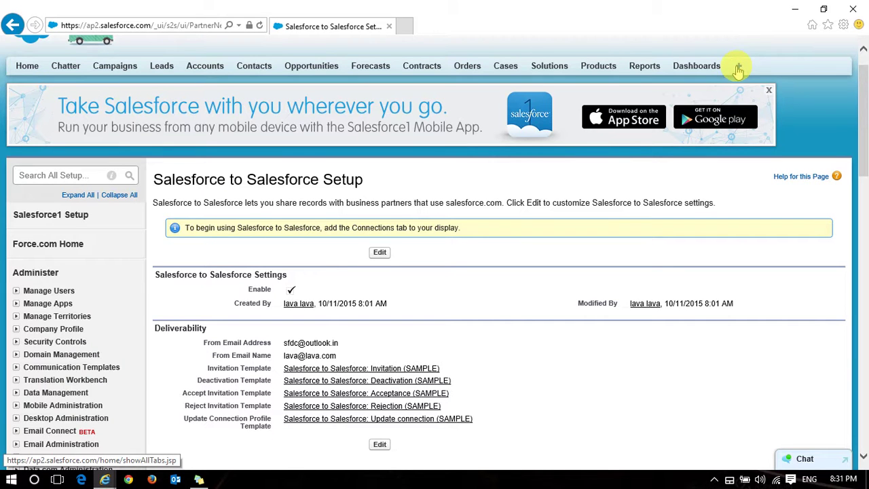
left_click(468, 24)
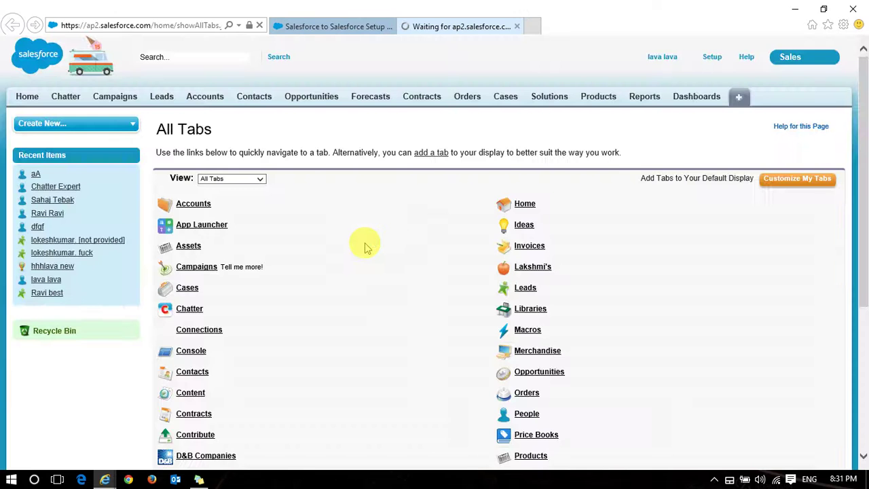
left_click(788, 179)
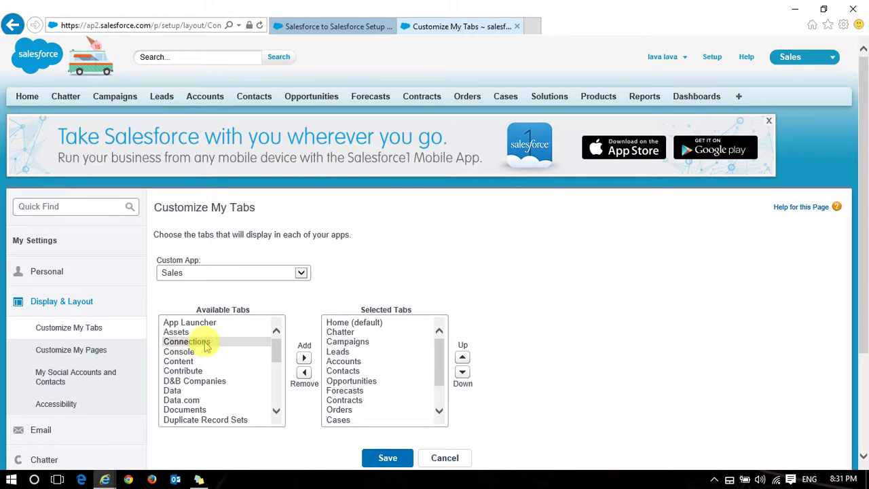
left_click(192, 343)
left_click(304, 358)
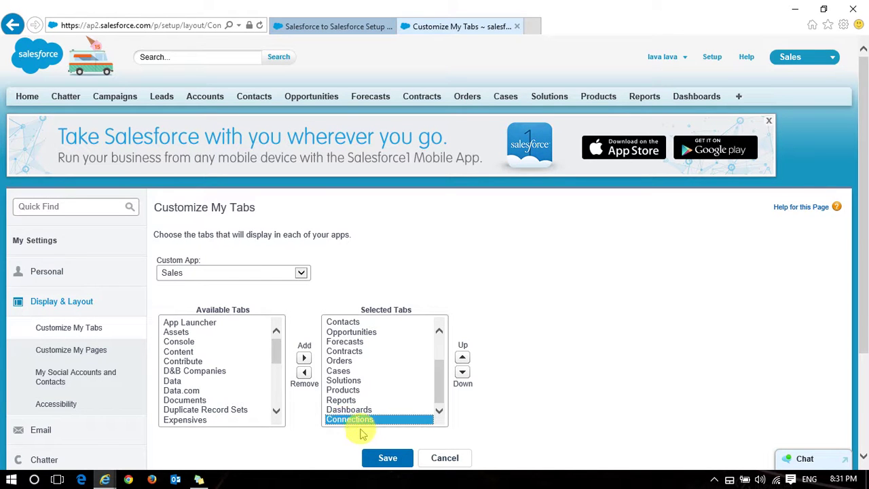
left_click(387, 458)
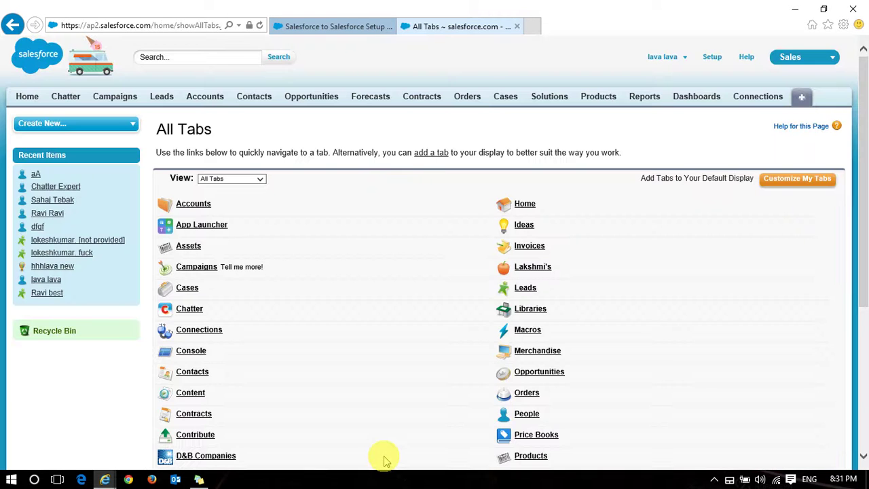
Start a New Invitation from Connections, then open Contacts in a second browser tab
left_click(754, 100)
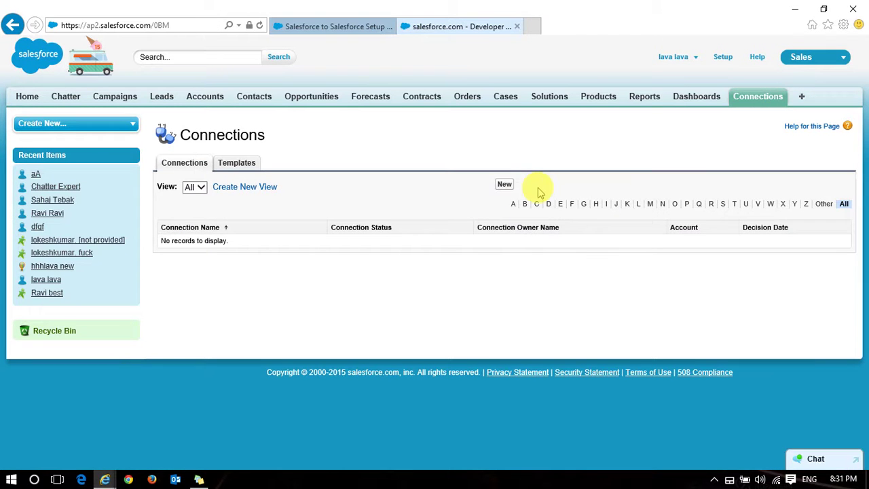
left_click(505, 185)
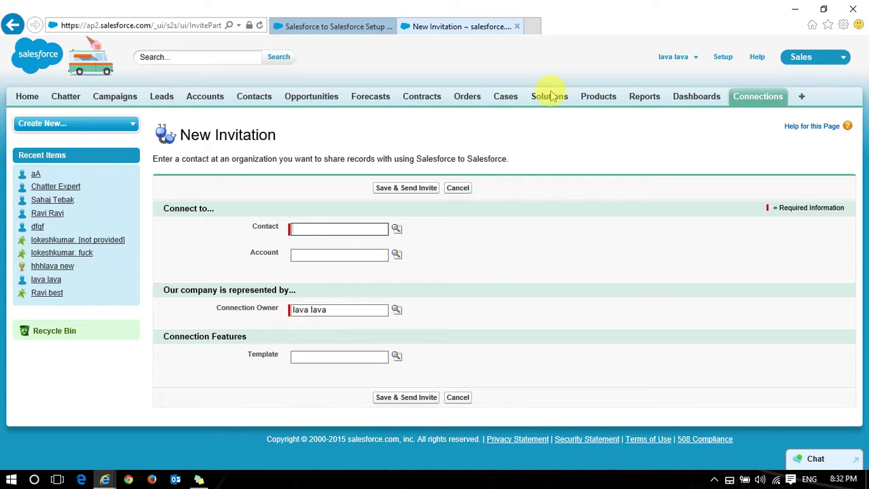
middle_click(251, 101)
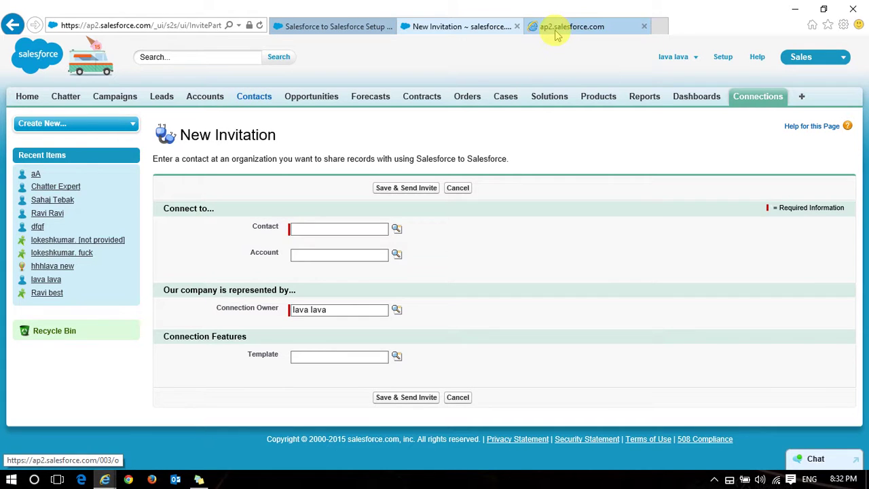
left_click(568, 28)
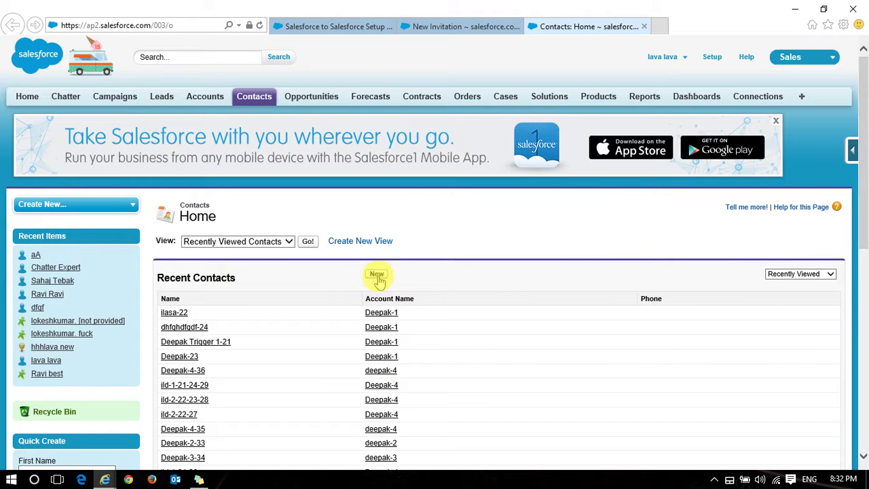
Create and save a new contact with a last name and the contact's e-mail address
left_click(378, 276)
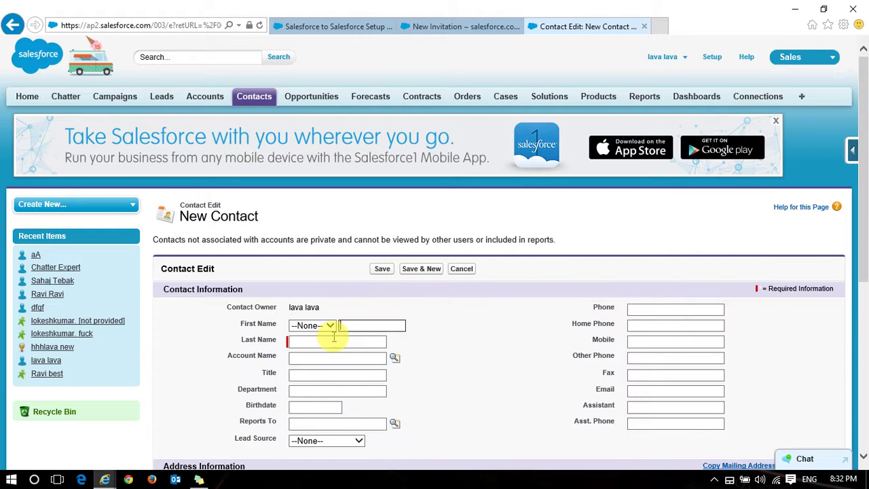
left_click(332, 343)
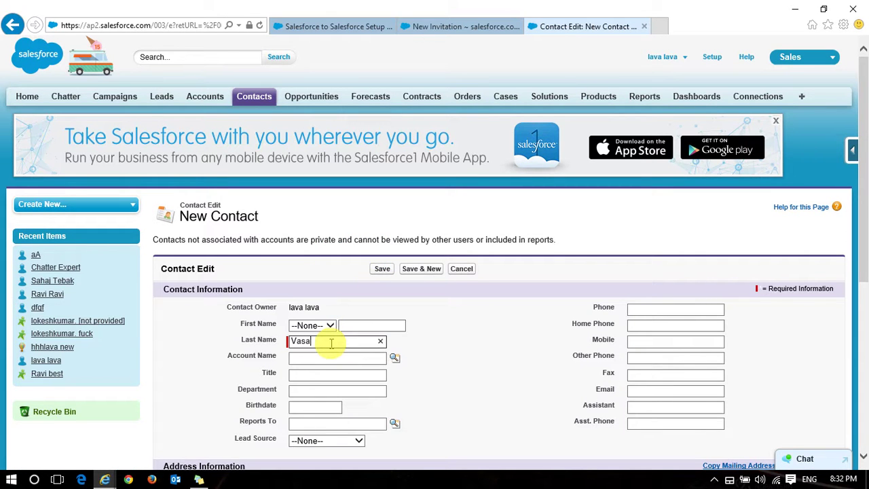
left_click(661, 390)
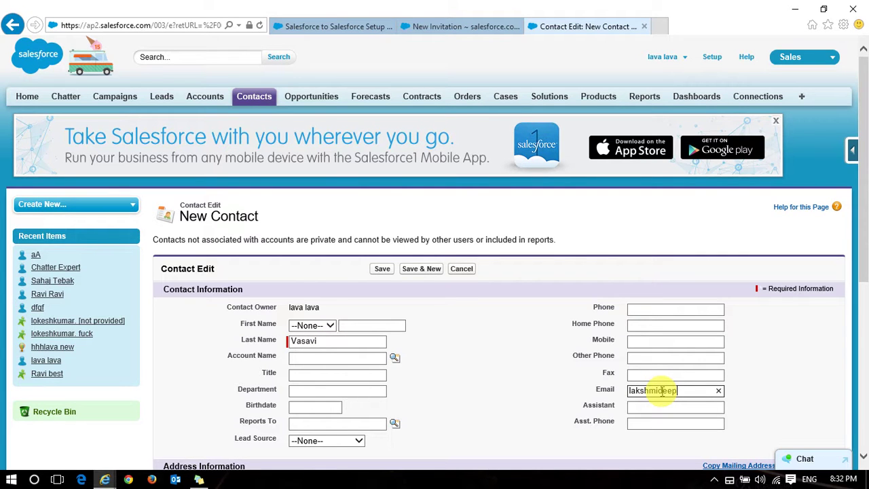
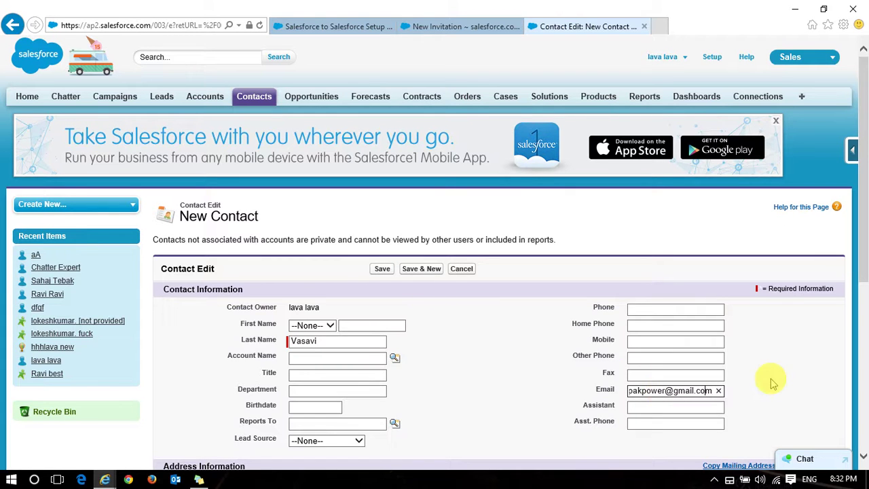
key("Home")
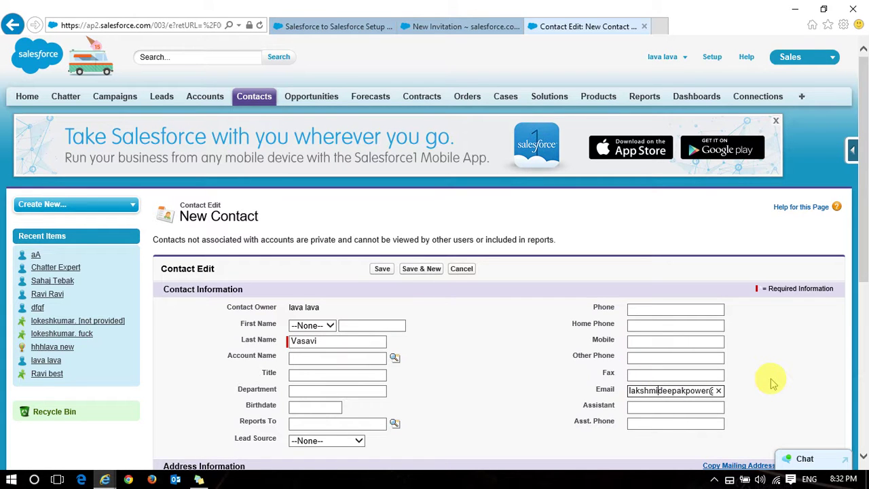
left_click(382, 269)
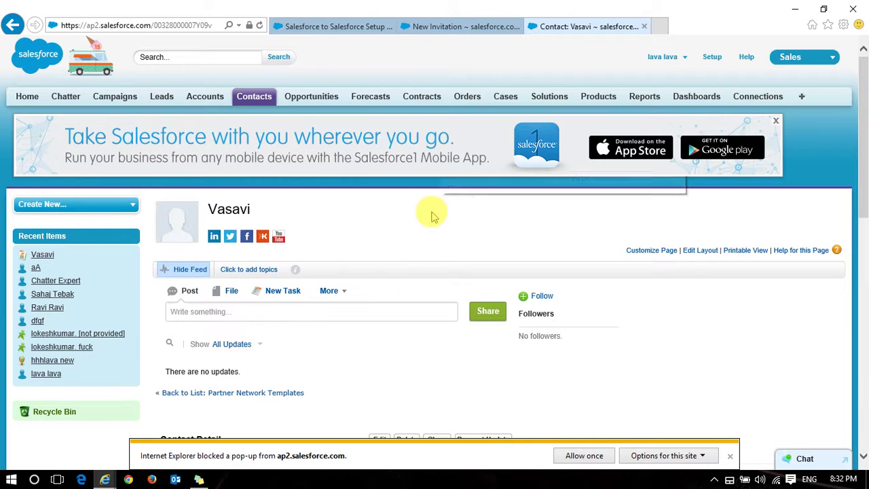
Review the saved contact record and return to the New Invitation browser tab
scroll(434, 216, "down", 2)
scroll(431, 213, "down", 2)
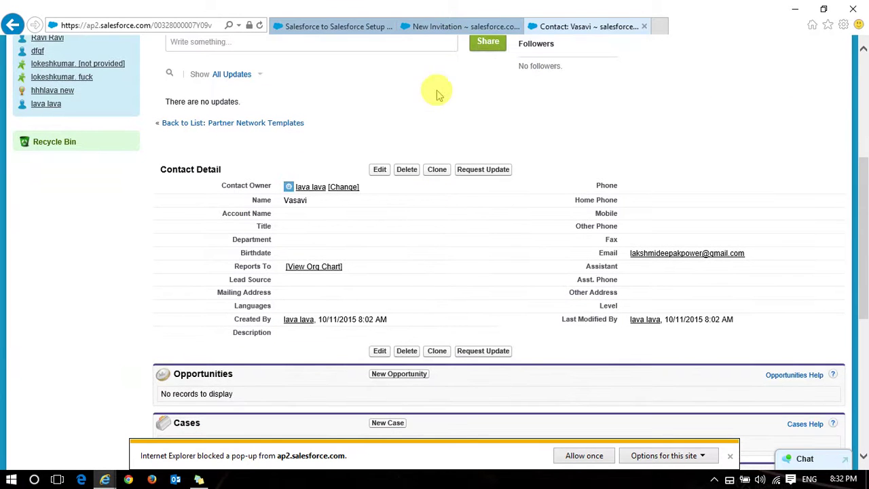
left_click(442, 29)
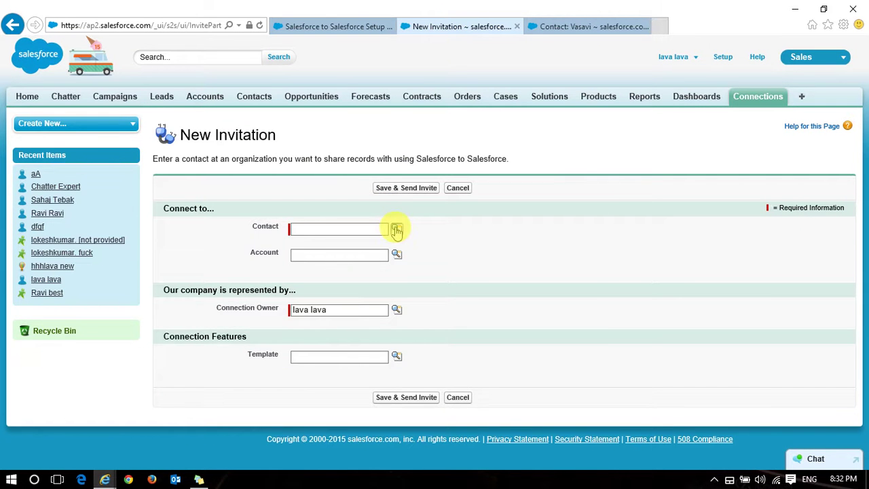
Look up and select the new contact as the invitation's Contact; the template lookup is empty
left_click(396, 231)
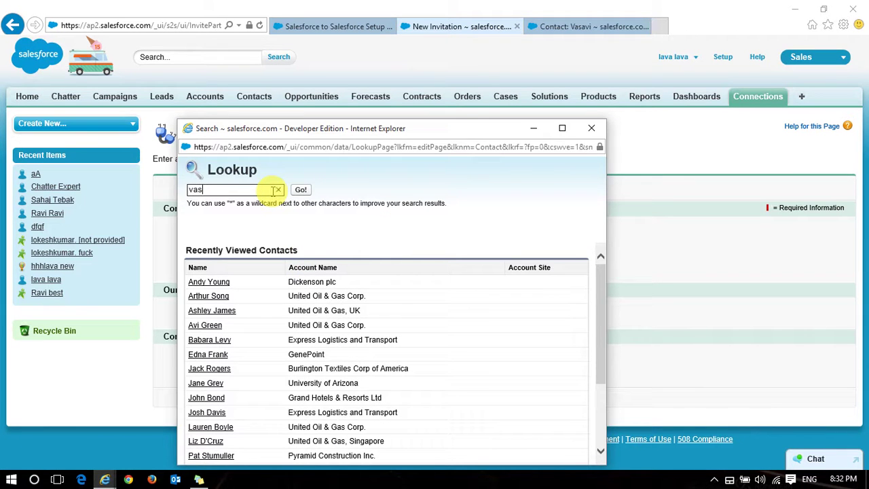
left_click(301, 190)
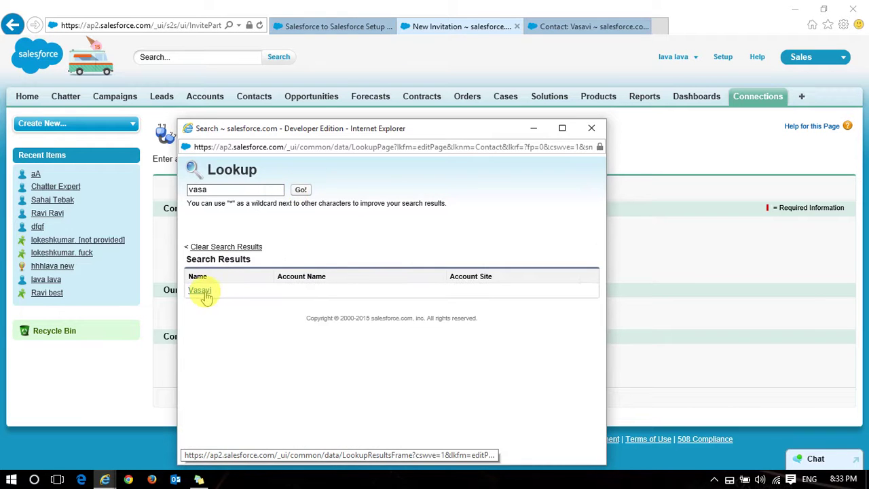
left_click(202, 291)
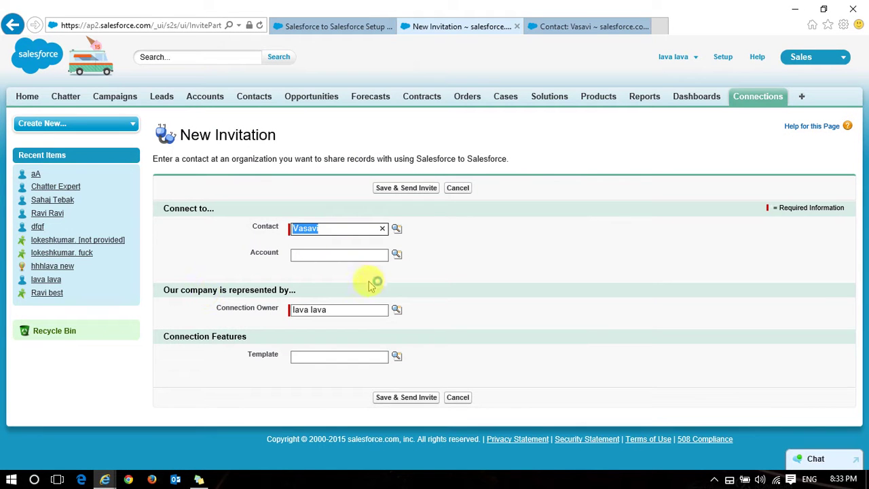
left_click(397, 358)
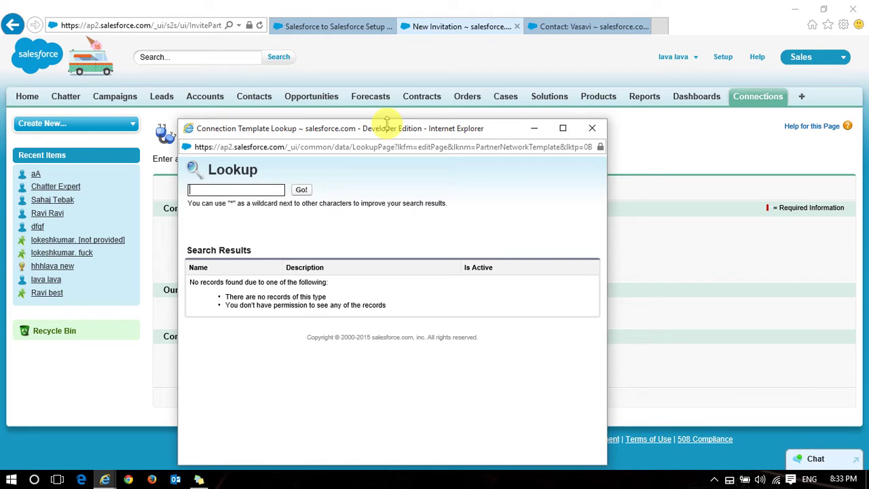
left_click(592, 130)
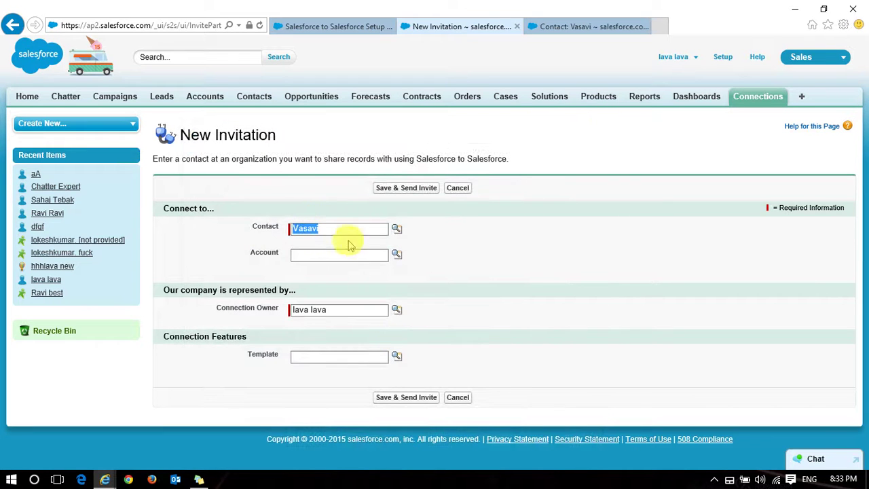
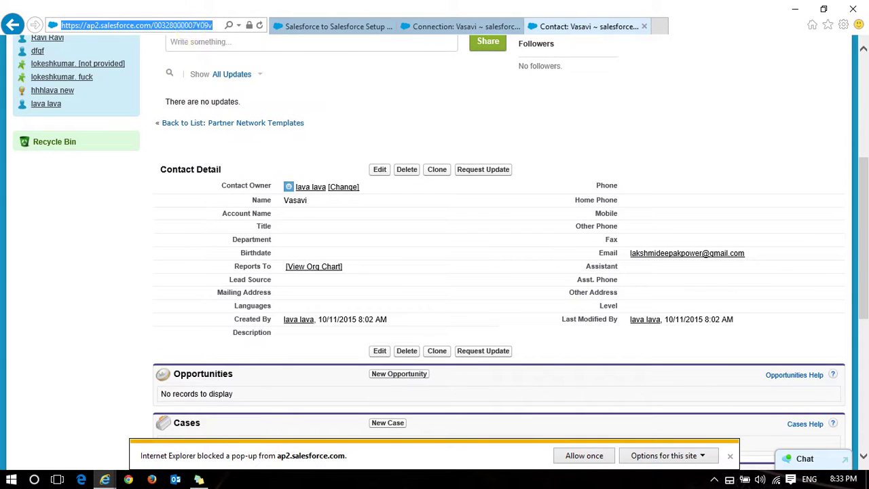
Open the 'invited you to connect in Salesforce' email in Gmail and select its full response link
key("Return")
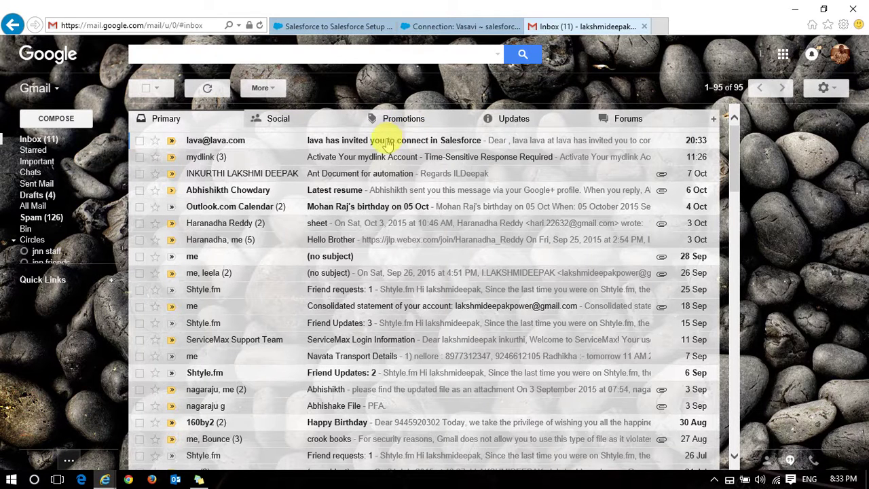
left_click(376, 145)
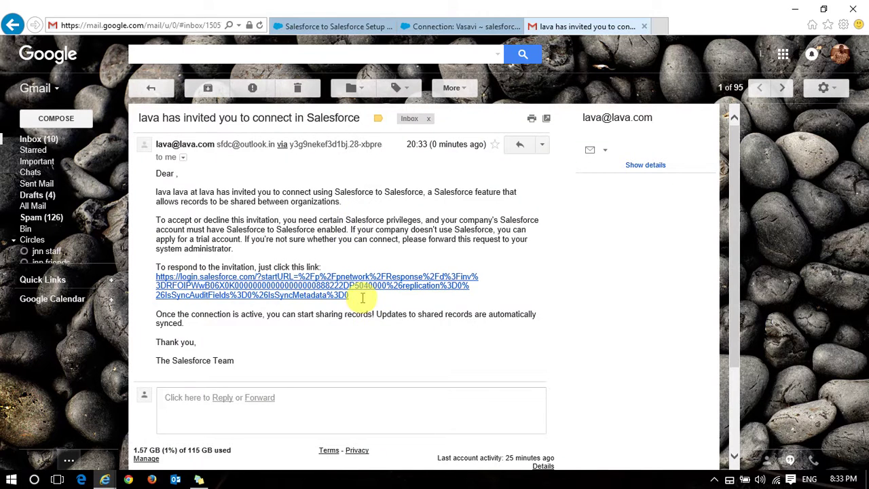
triple_click(159, 280)
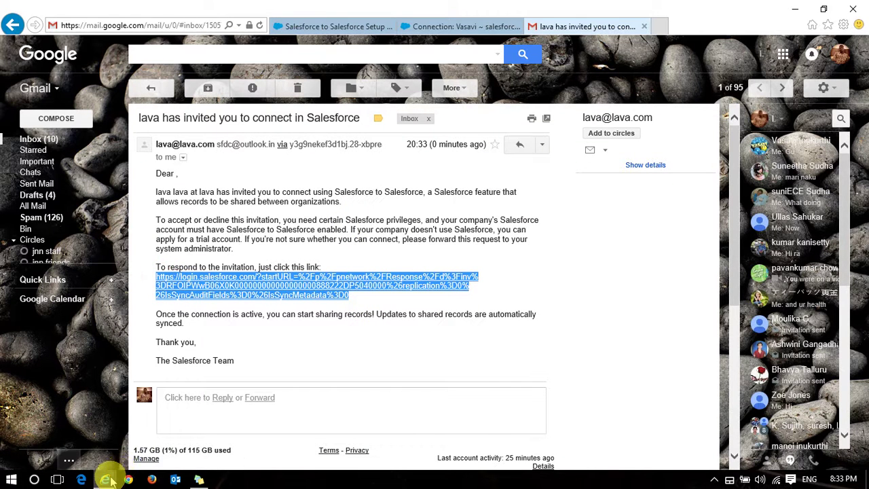
mouse_move(109, 473)
left_click(477, 418)
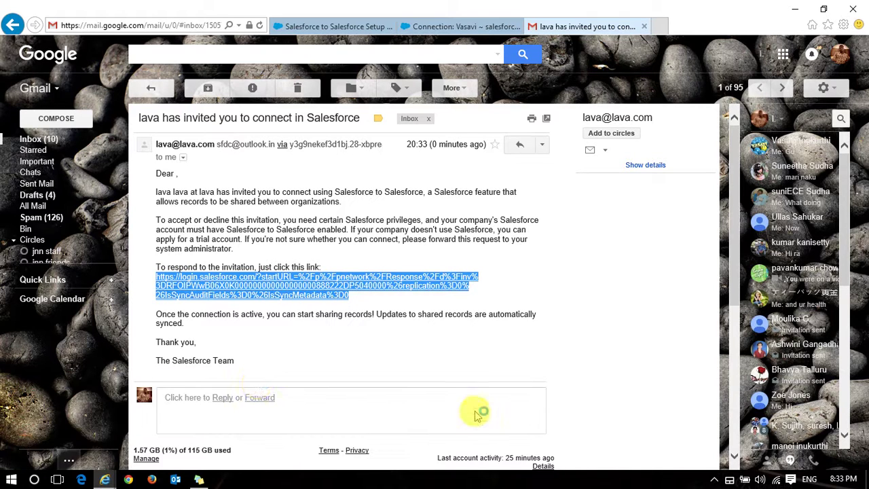
mouse_move(100, 473)
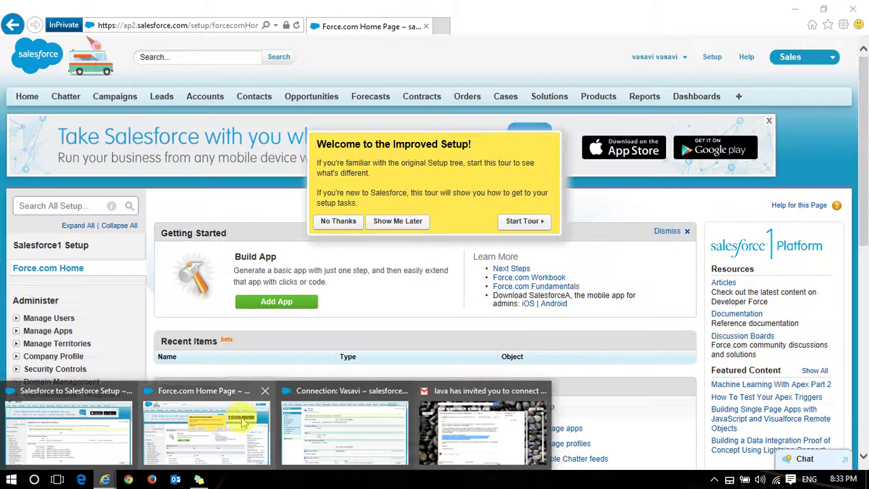
Paste the copied invitation link into a new browser tab and load it
left_click(243, 422)
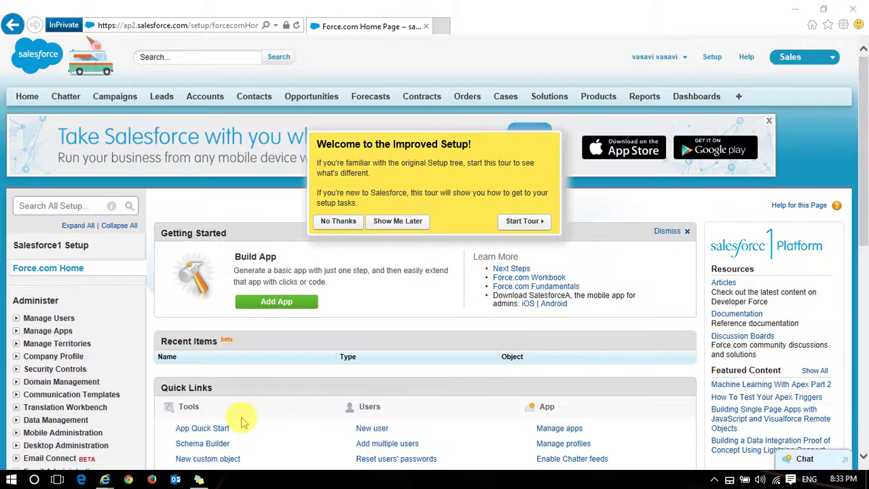
left_click(442, 26)
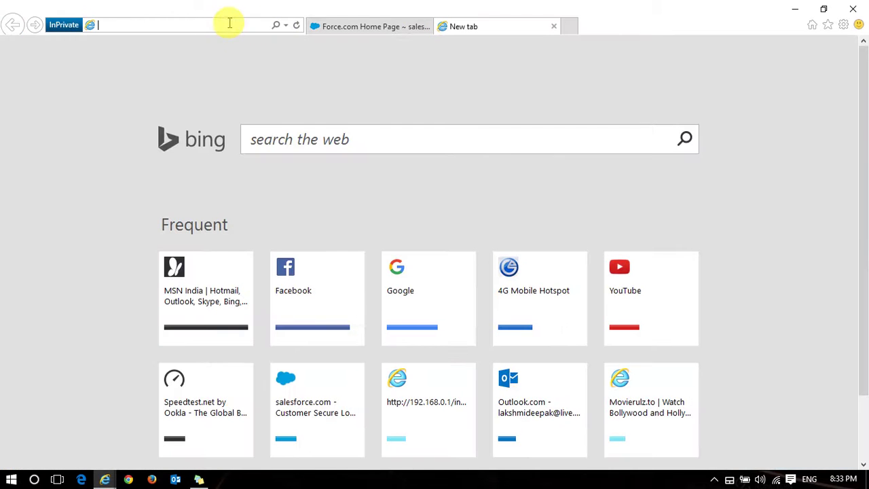
key("ctrl+v")
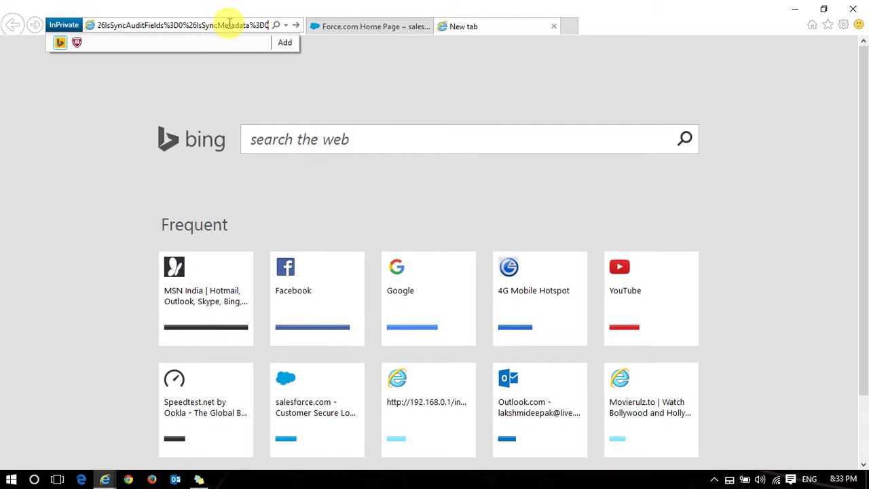
key("Return")
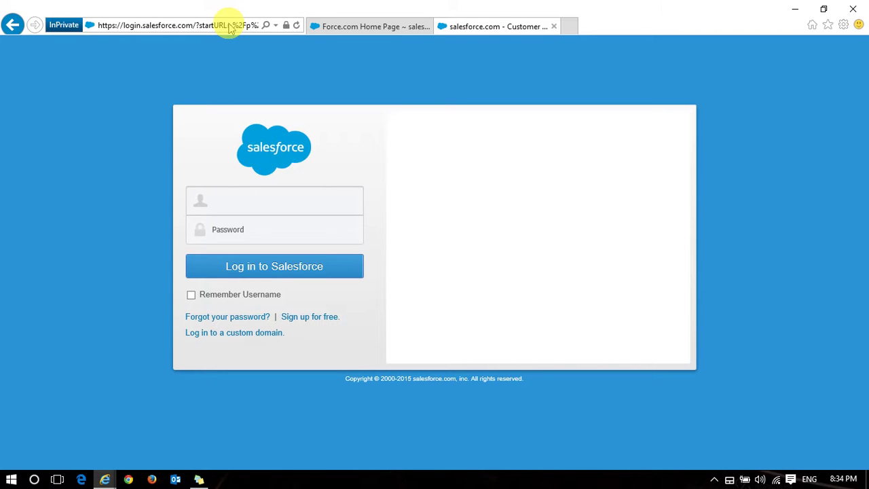
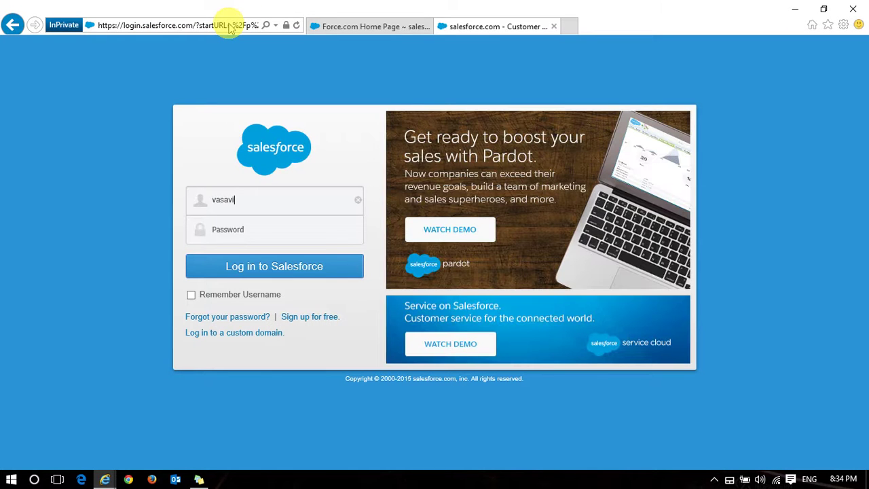
Log in with the second org's username and password
key("Tab")
type("•••••••")
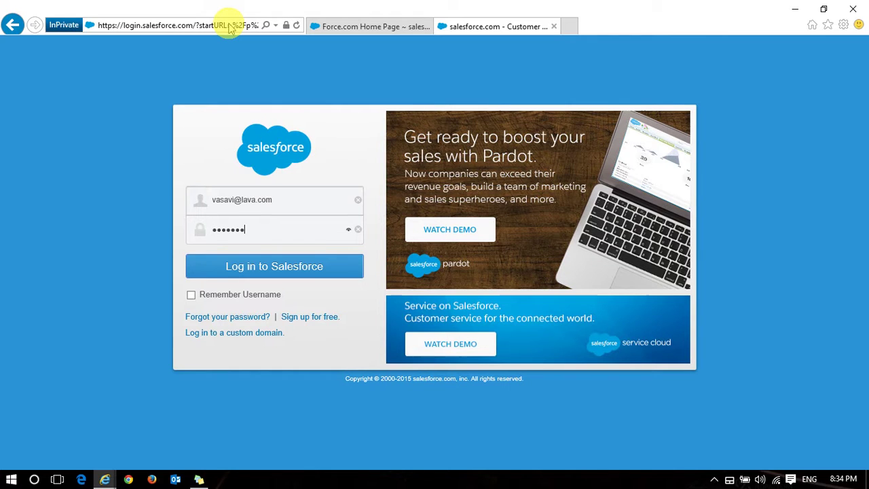
type("•••••")
key("Return")
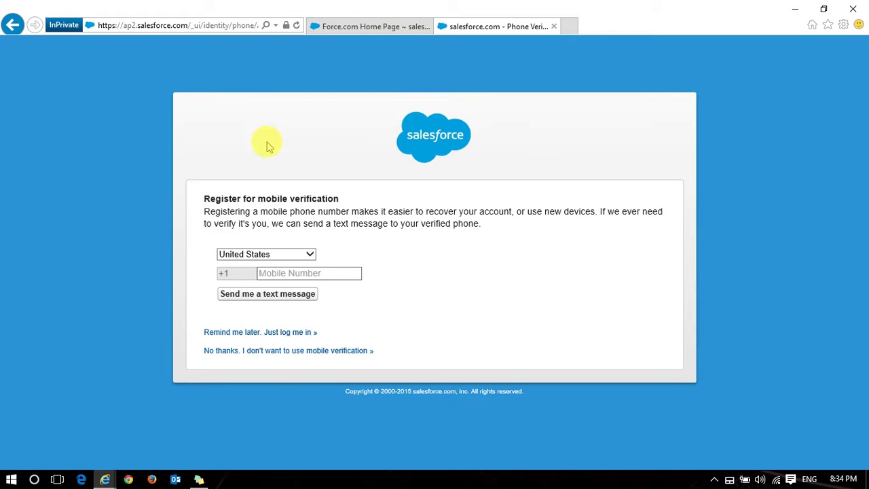
Decline mobile verification and go to the Setup home page
left_click(283, 352)
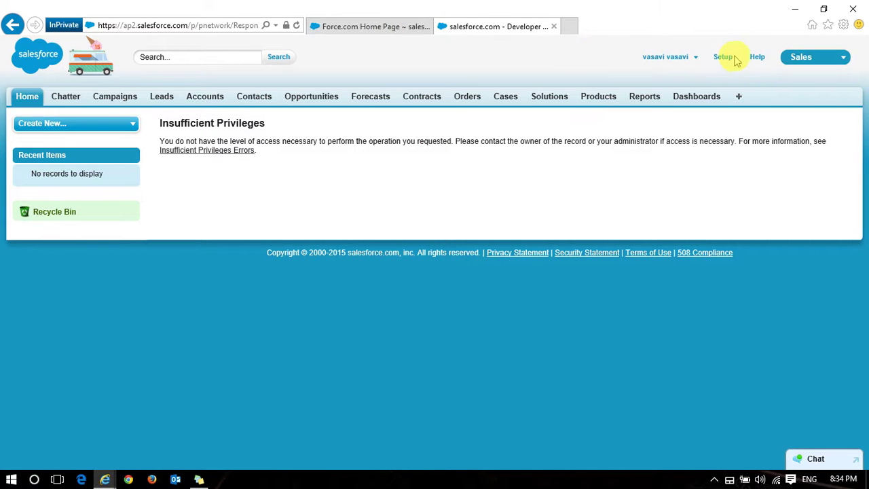
left_click(723, 58)
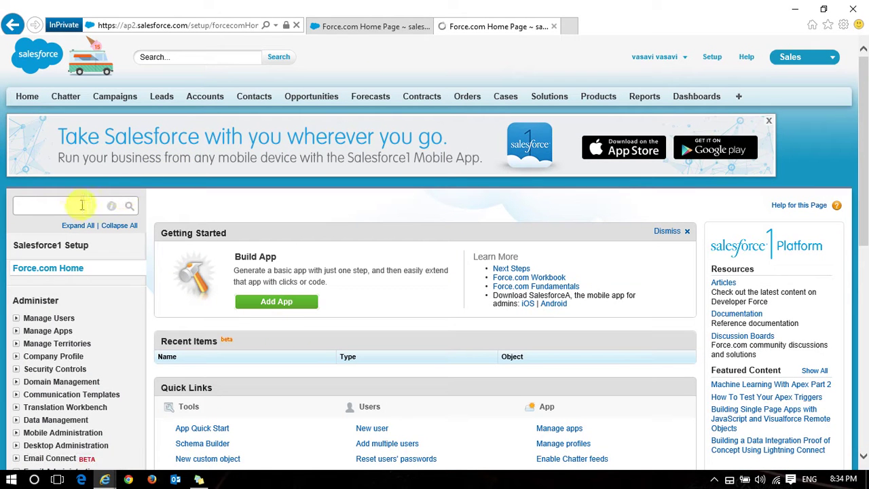
Open the Salesforce to Salesforce settings in edit mode via Quick Find, and open All Tabs alongside
left_click(75, 205)
type("sale")
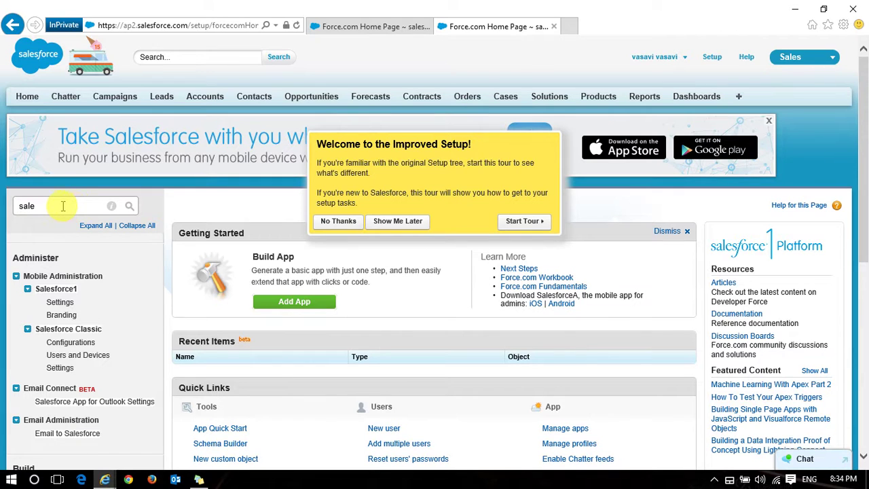
left_click(59, 206)
type("for")
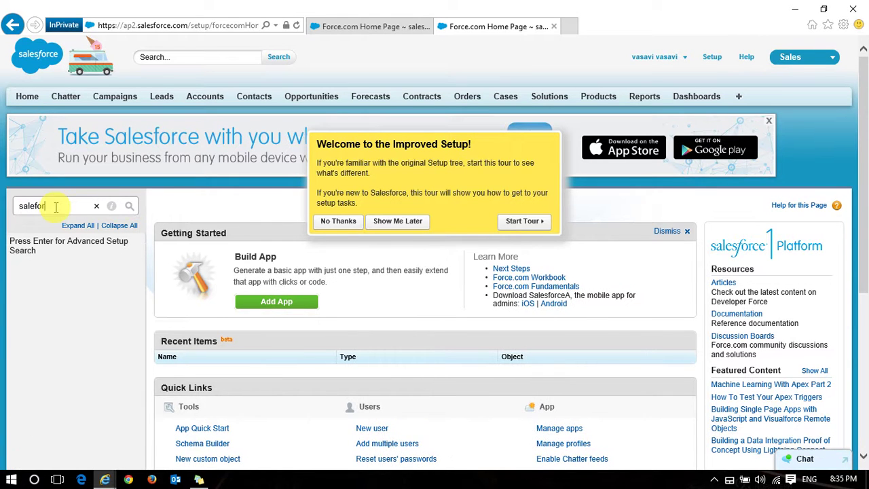
type("ces")
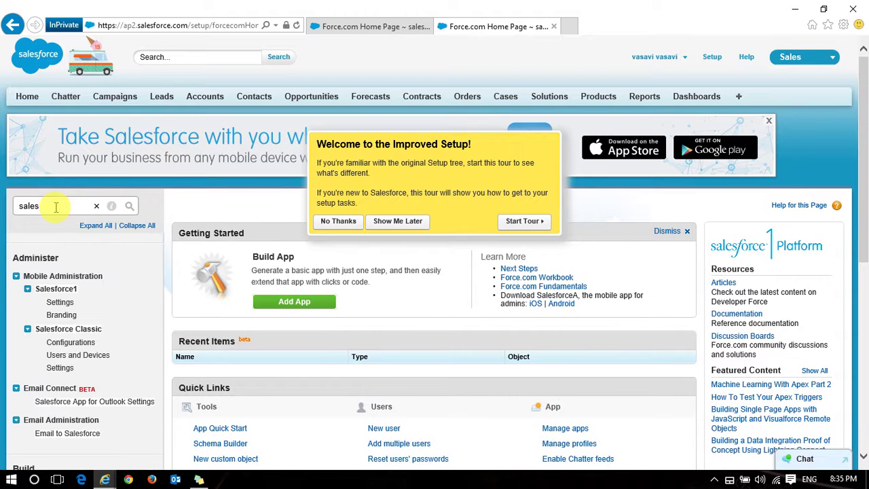
type("force")
scroll(72, 356, "down", 3)
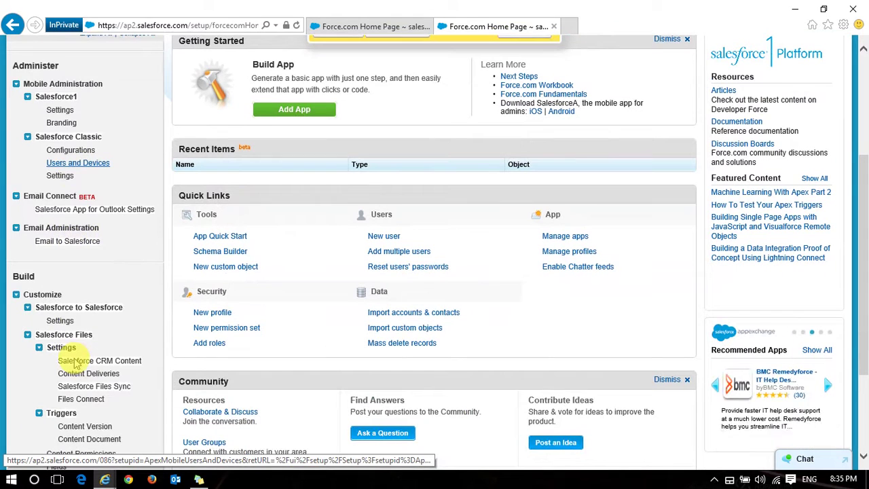
left_click(60, 322)
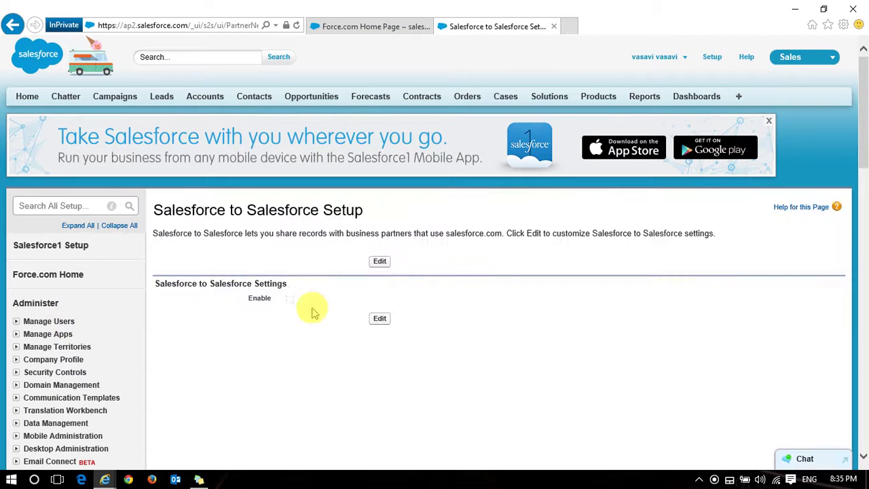
left_click(379, 261)
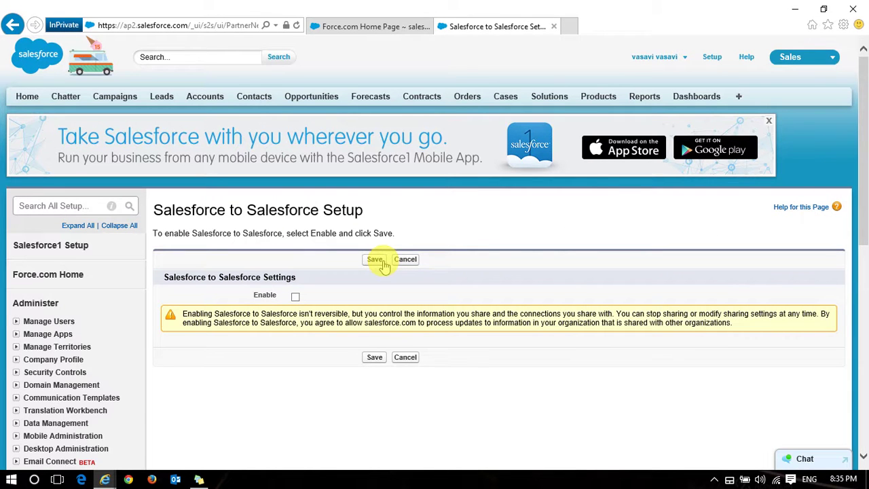
middle_click(739, 99)
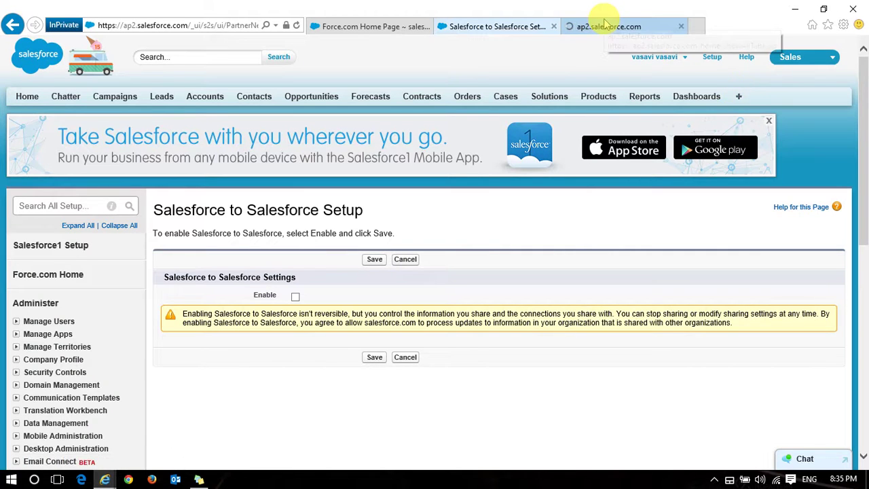
left_click(605, 23)
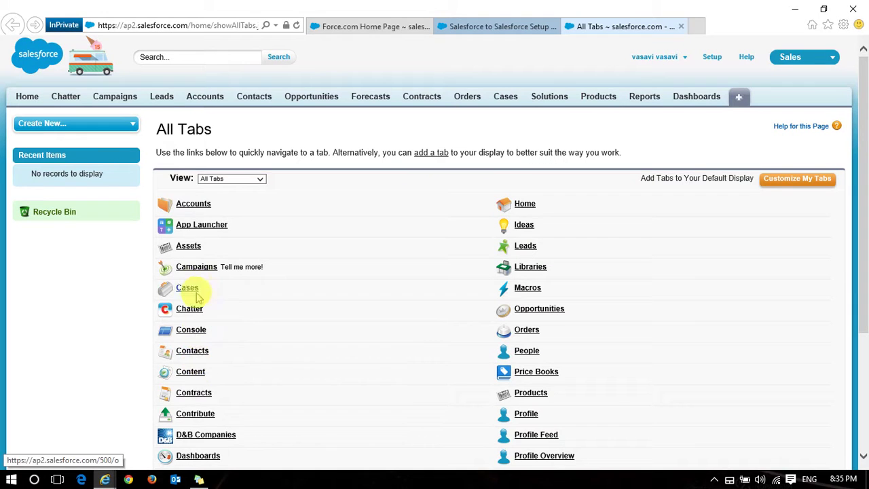
Enable Salesforce to Salesforce in the recipient org and save
left_click(491, 27)
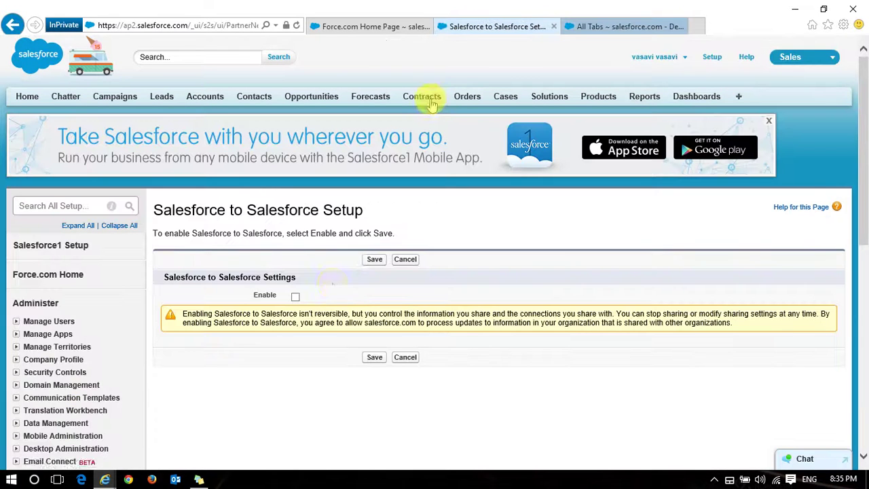
left_click(296, 297)
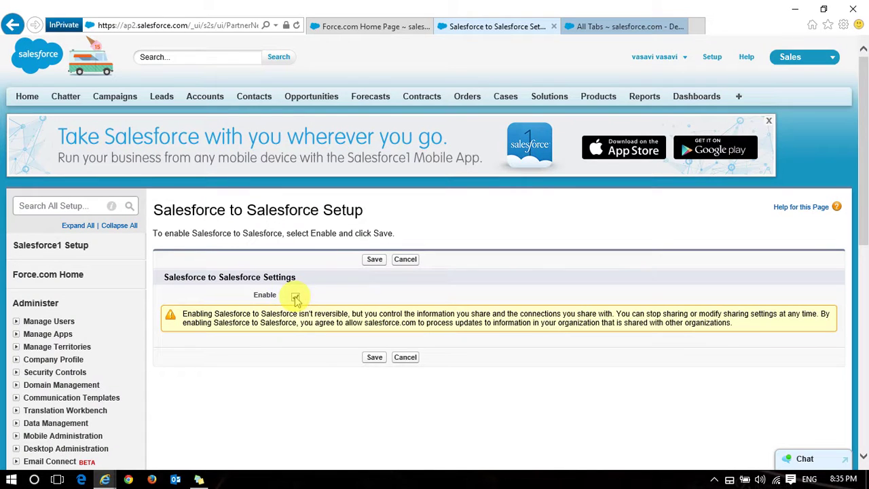
left_click(372, 261)
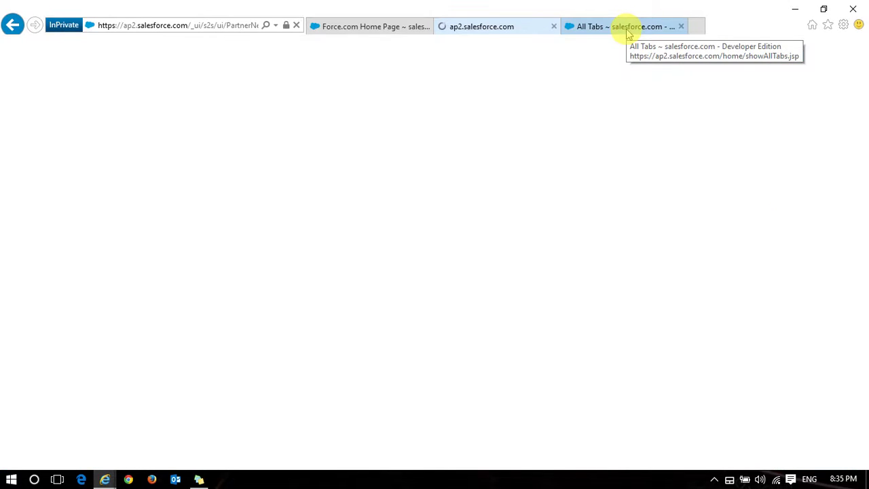
Add the Connections tab to the selected tabs and save
left_click(627, 31)
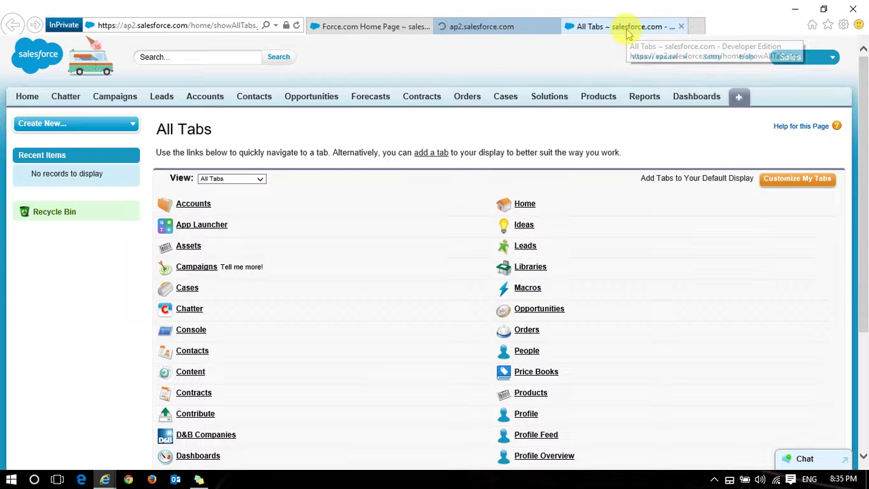
left_click(296, 25)
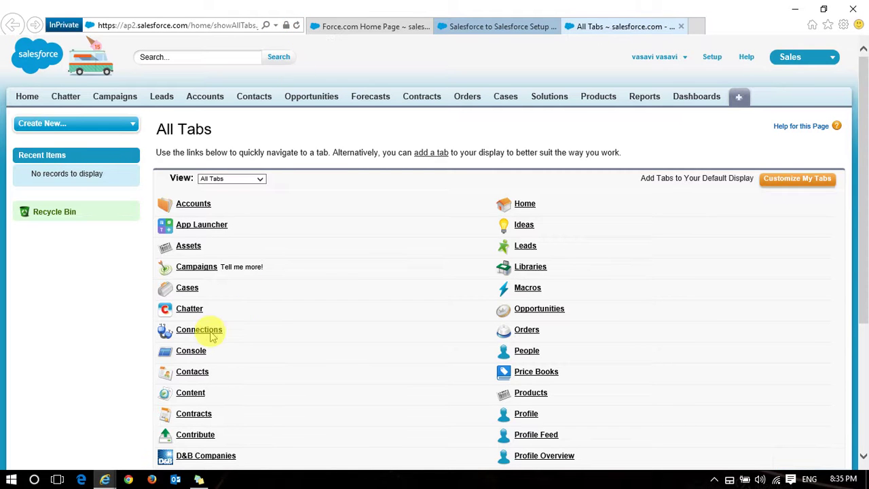
left_click(812, 180)
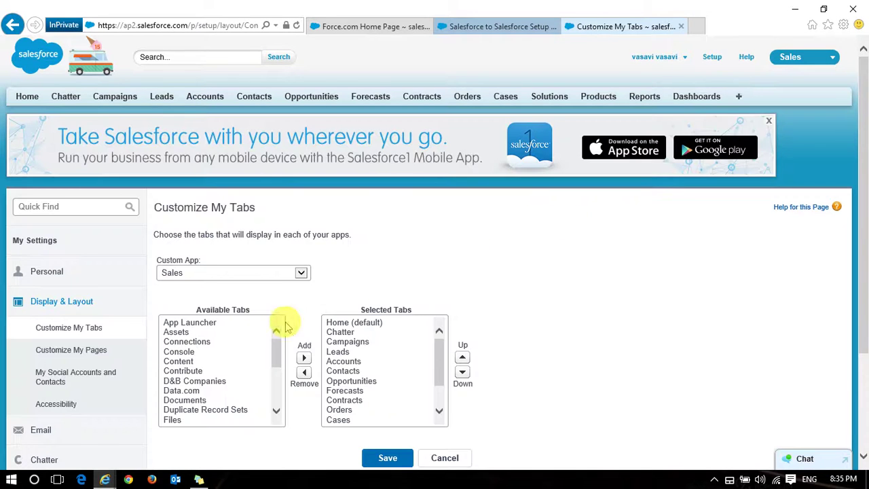
left_click(193, 342)
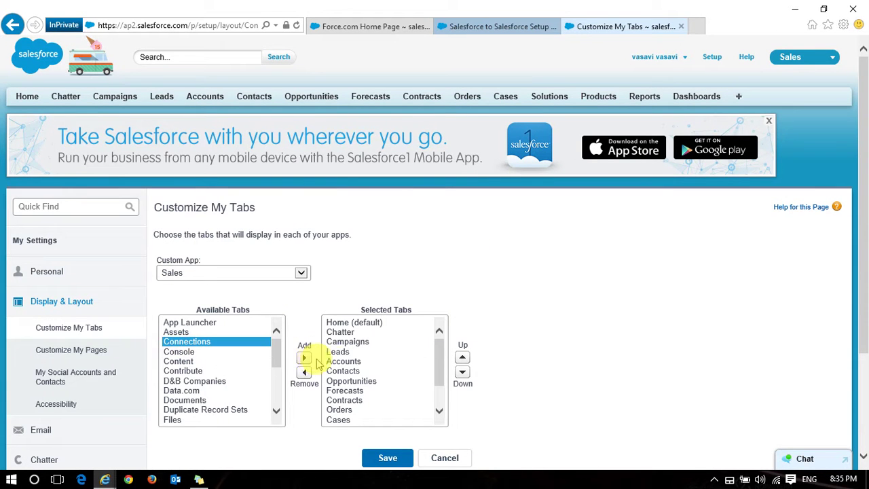
left_click(304, 358)
left_click(385, 459)
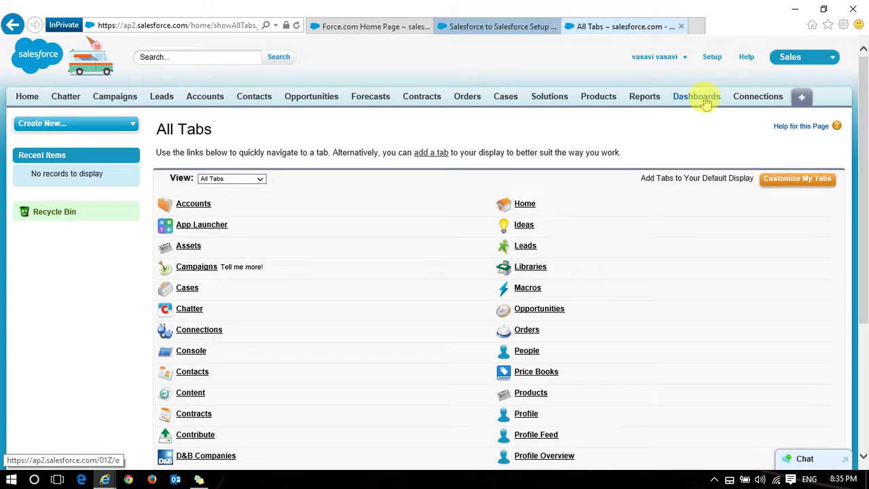
Return to the All Tabs page and select its address bar for a new URL
left_click(515, 33)
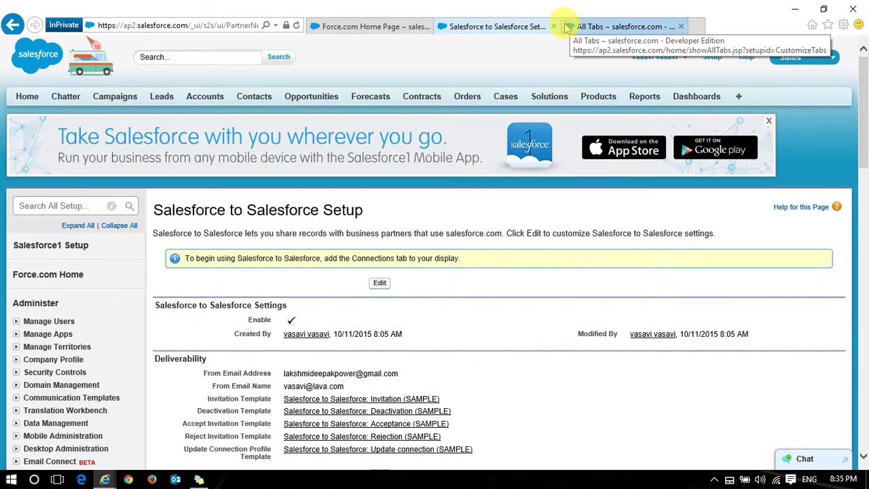
left_click(618, 26)
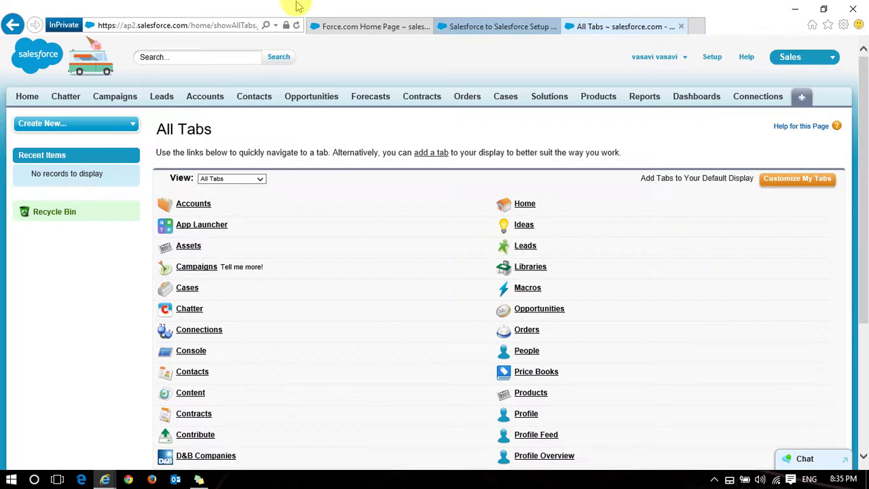
left_click(213, 26)
left_click(212, 25)
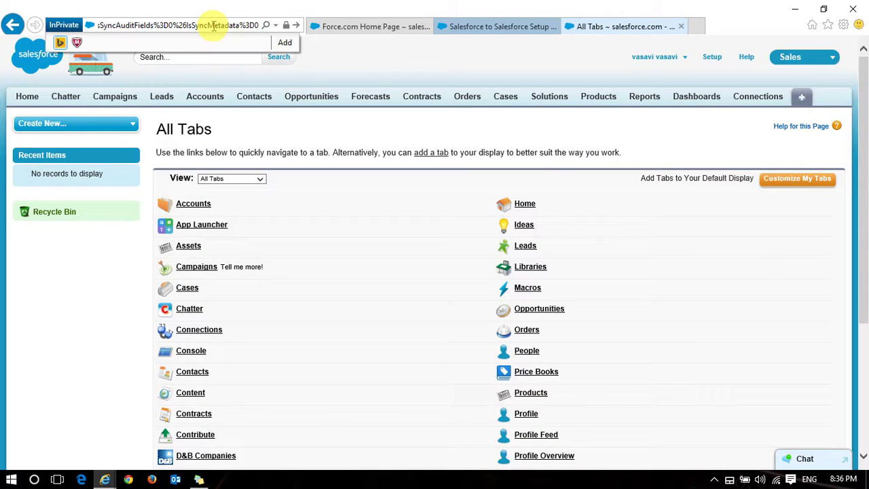
Log in to the first org with its username and password, then accept lava's connection invitation
key("Return")
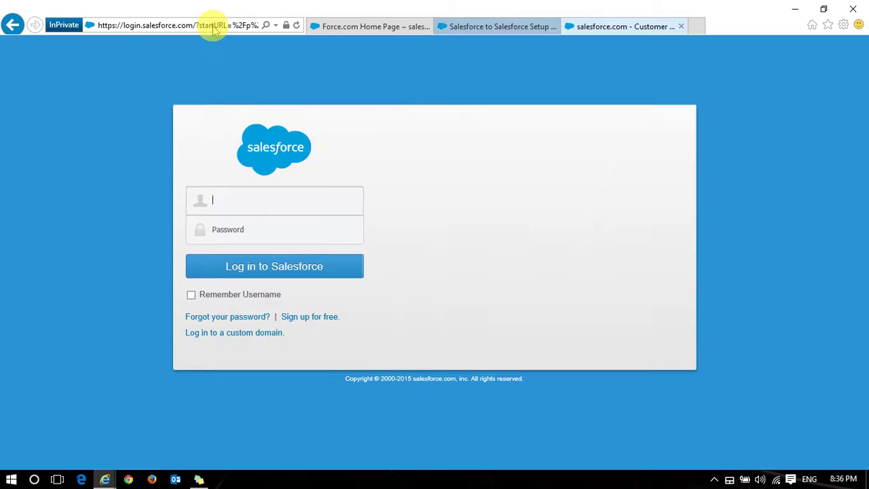
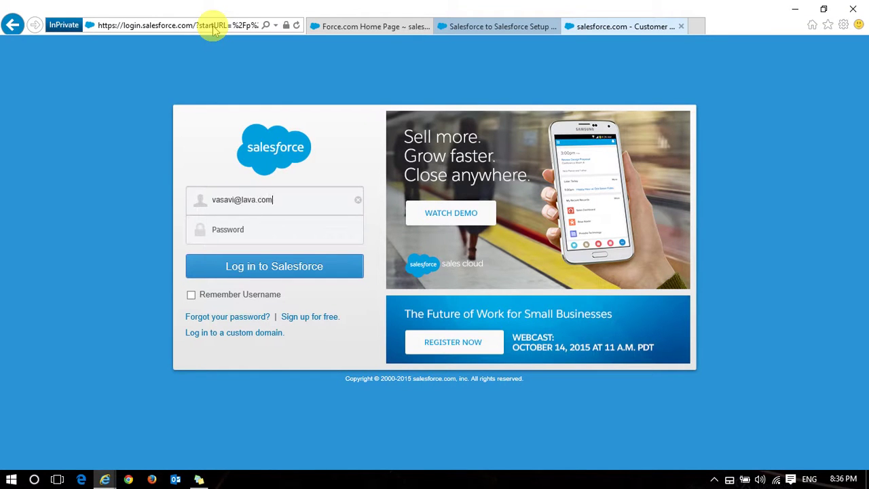
key("Tab")
type("•••")
key("Return")
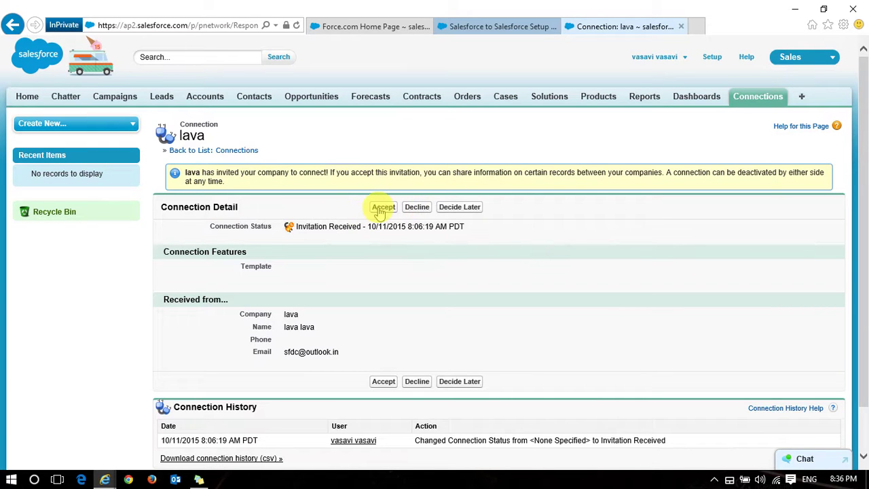
left_click(383, 209)
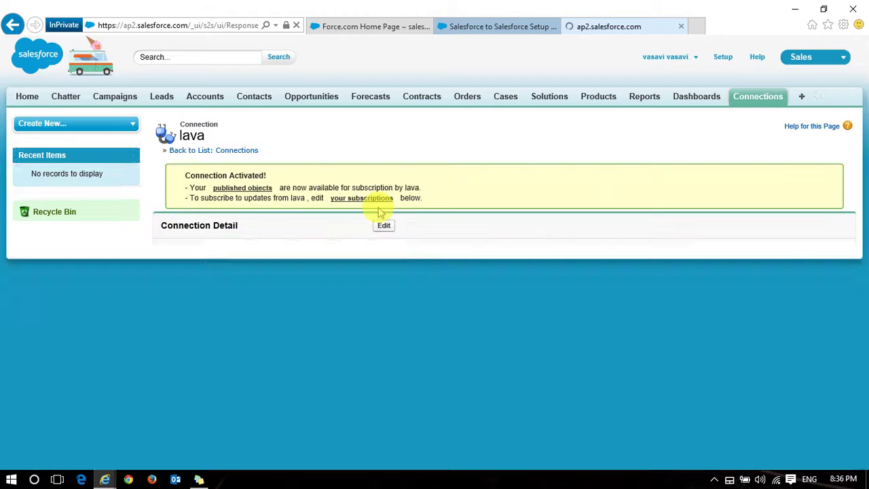
scroll(380, 212, "down", 5)
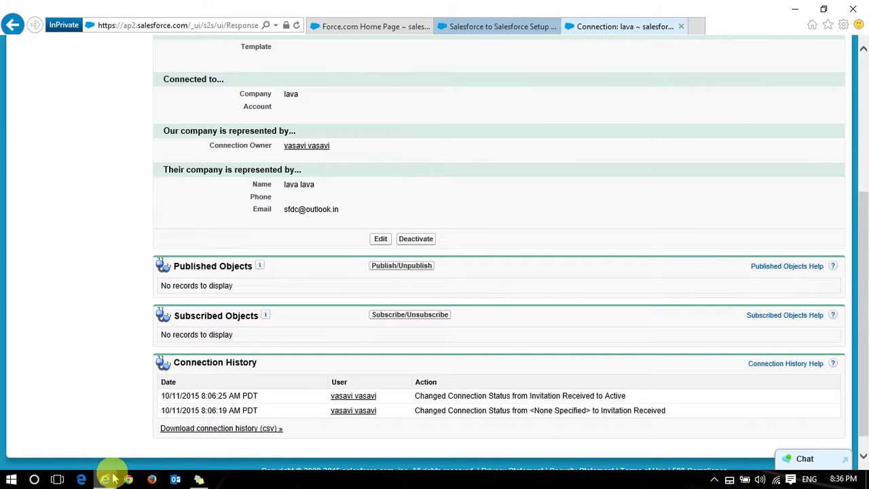
In the lava org, publish the Account object to the Birlasoft connection
mouse_move(108, 476)
left_click(88, 445)
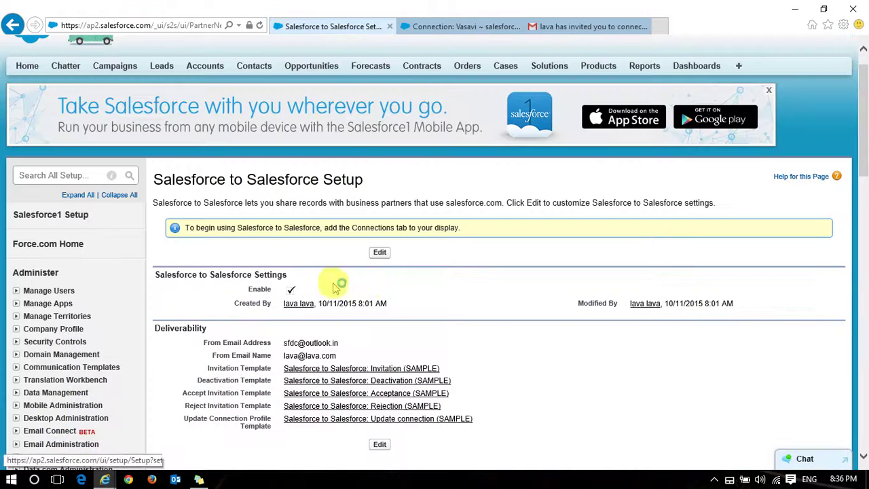
scroll(374, 285, "down", 2)
scroll(368, 278, "up", 1)
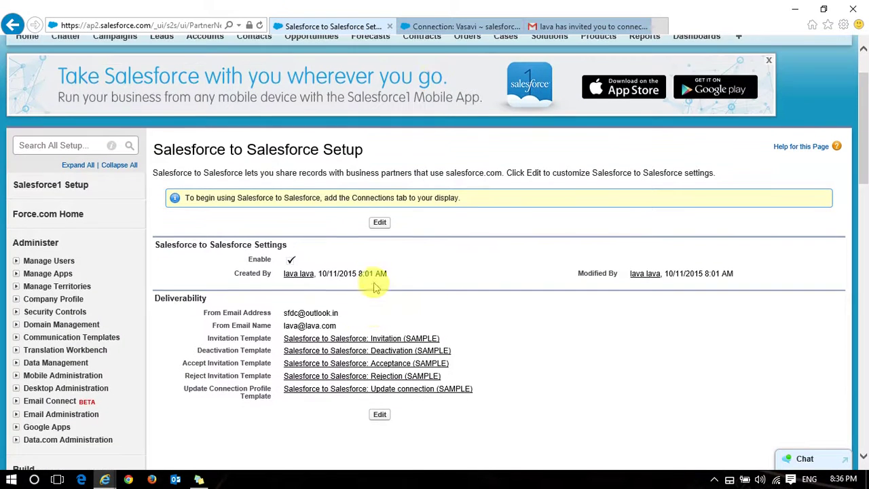
left_click(445, 27)
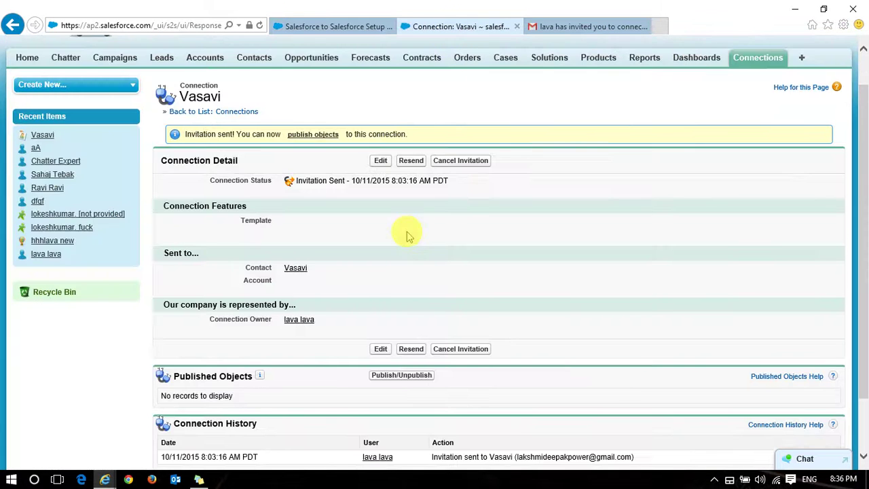
scroll(407, 238, "down", 2)
left_click(400, 310)
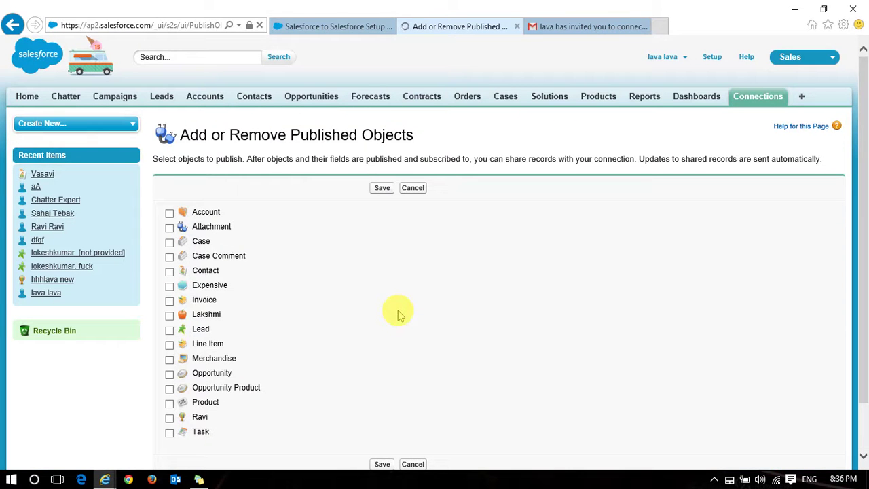
left_click(170, 214)
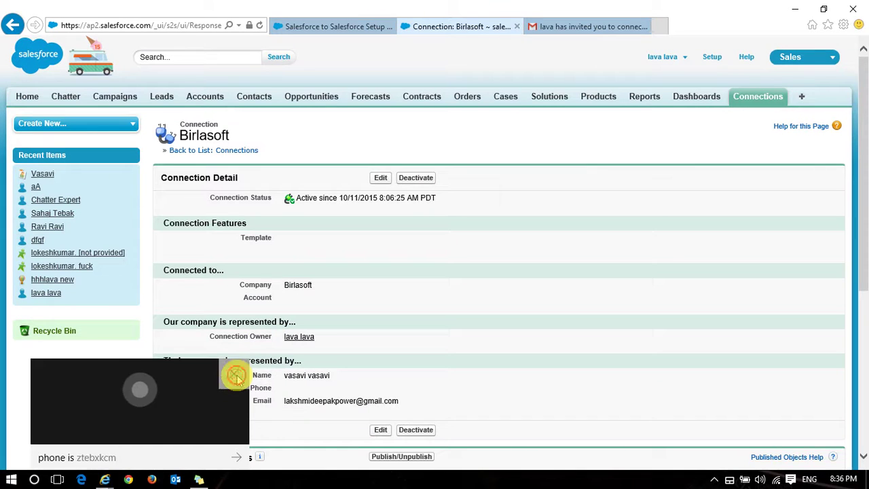
left_click(233, 374)
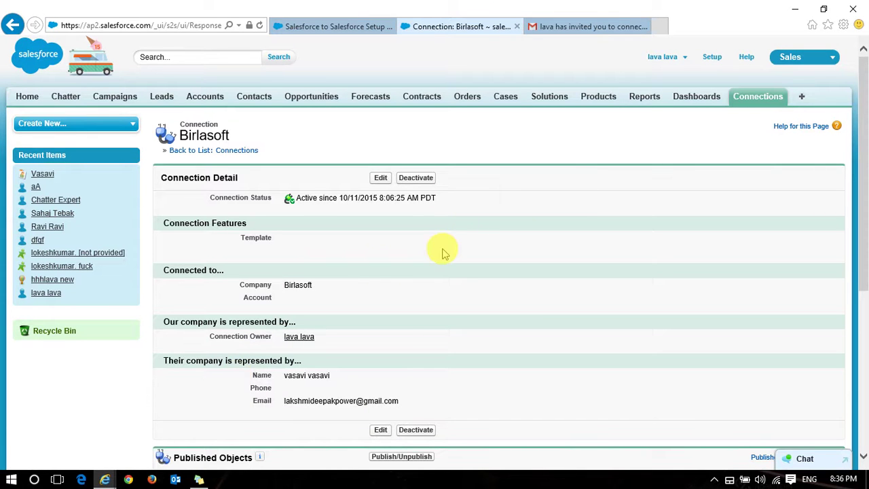
Bring back the first org's lava connection page and open its subscribed objects settings
mouse_move(107, 479)
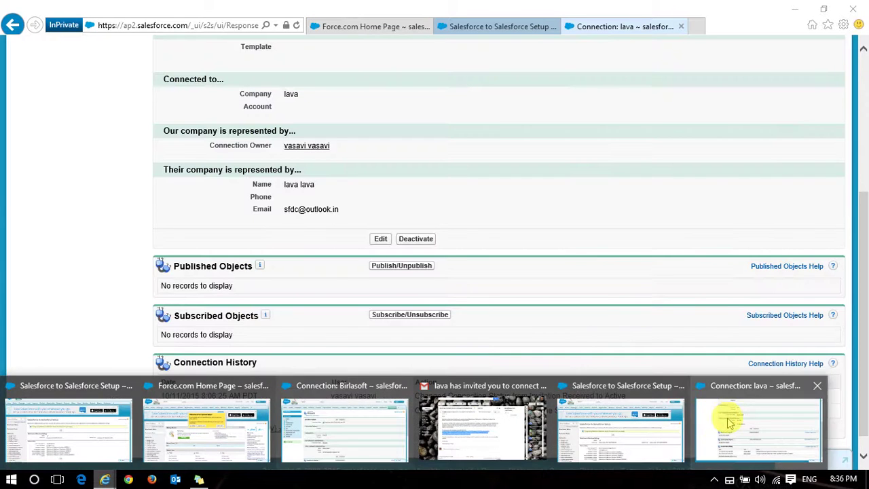
left_click(724, 417)
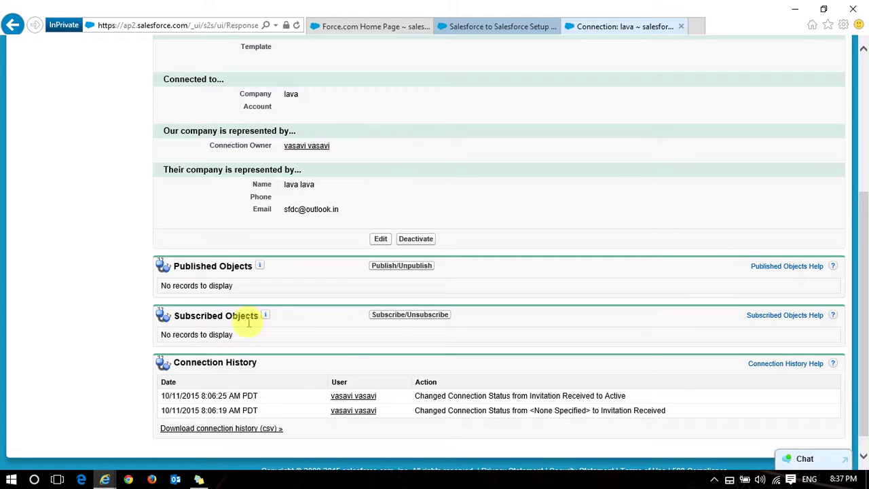
left_click(390, 317)
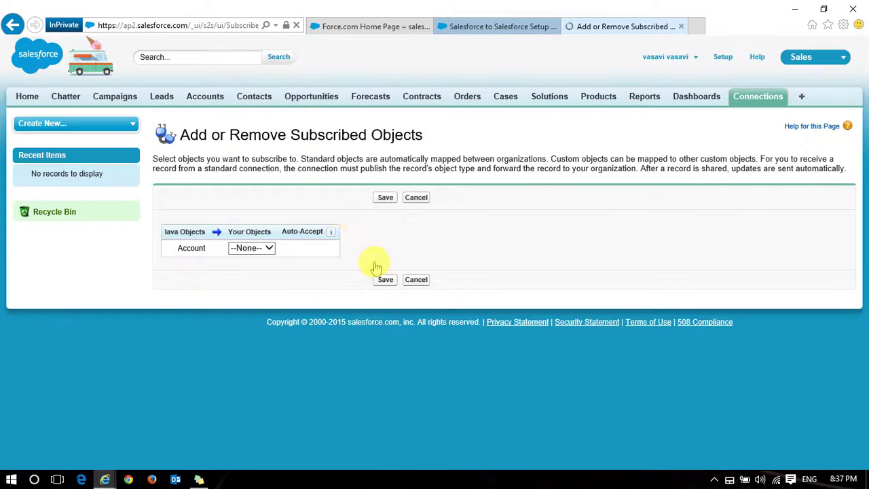
Map lava's Account to the local Account object in the subscription
left_click(269, 249)
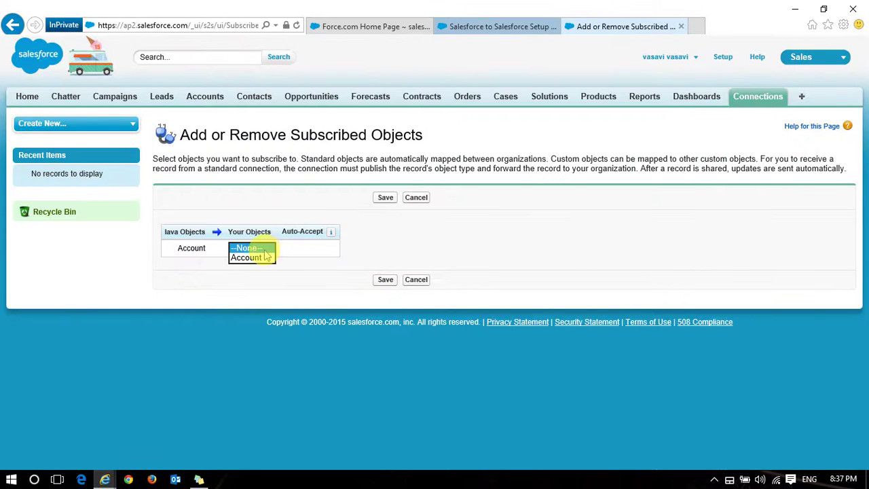
left_click(251, 258)
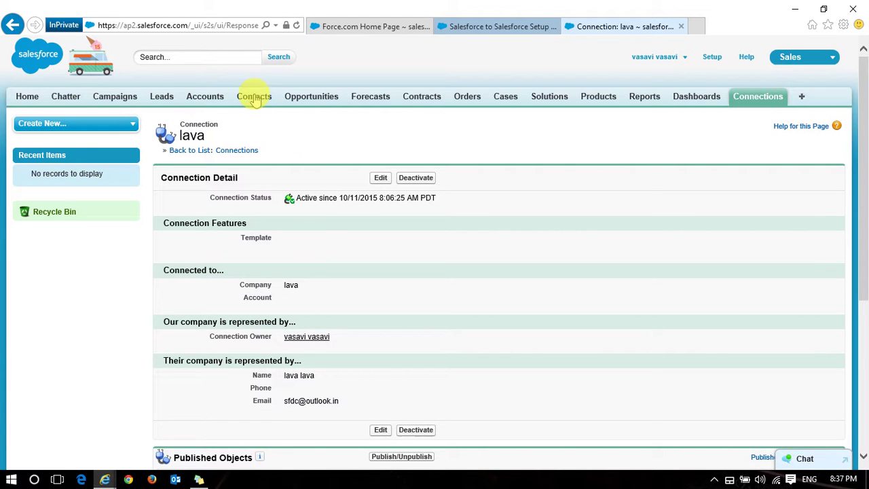
Open Accounts home in both orgs' windows and close the Setup and Gmail invitation tabs
left_click(556, 26)
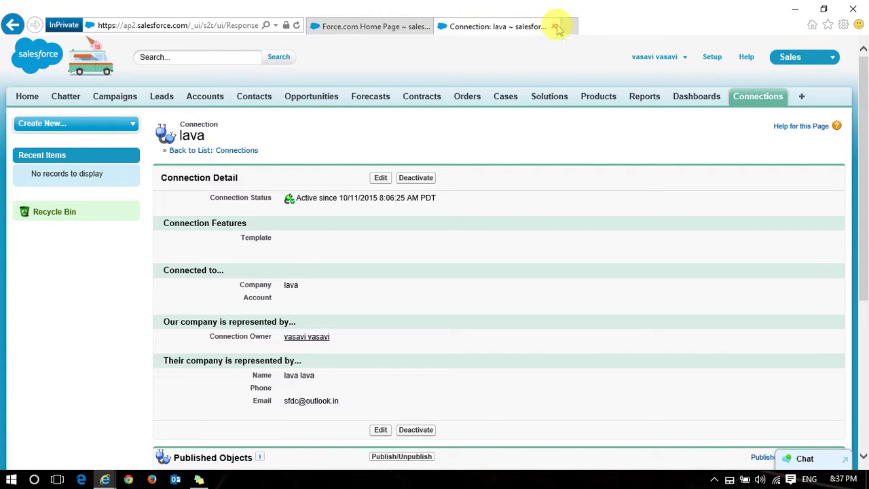
middle_click(219, 100)
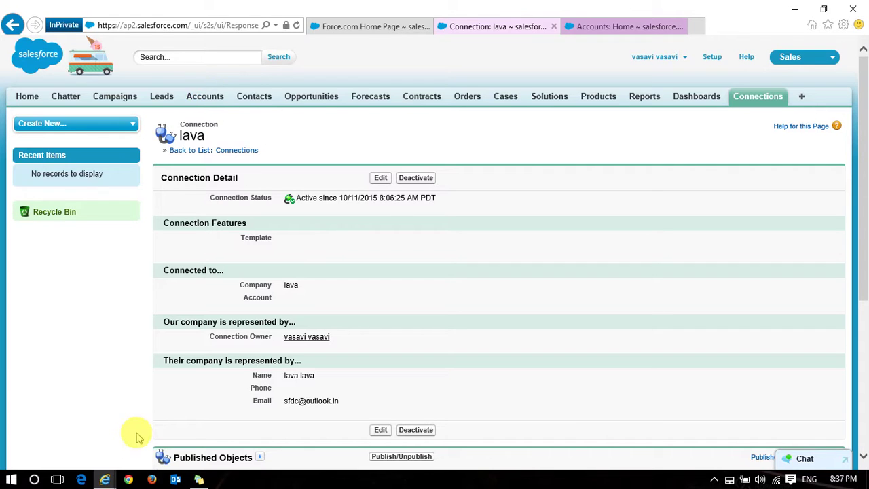
mouse_move(109, 479)
left_click(81, 429)
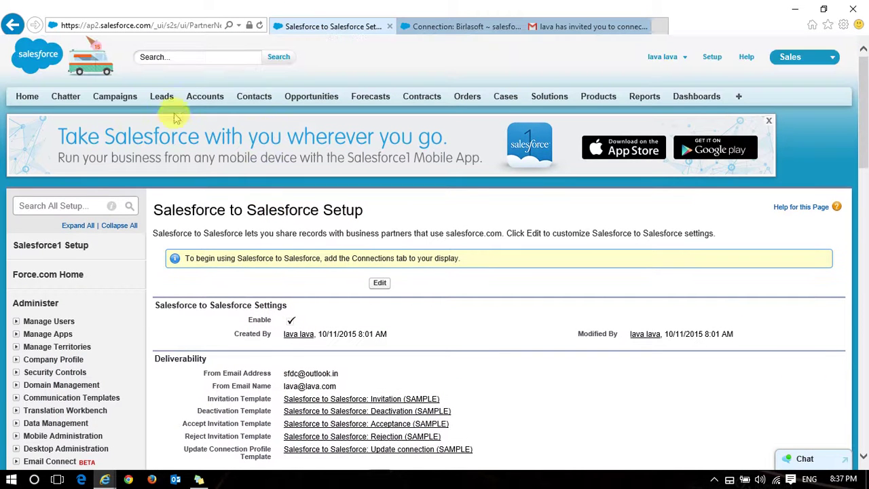
middle_click(208, 102)
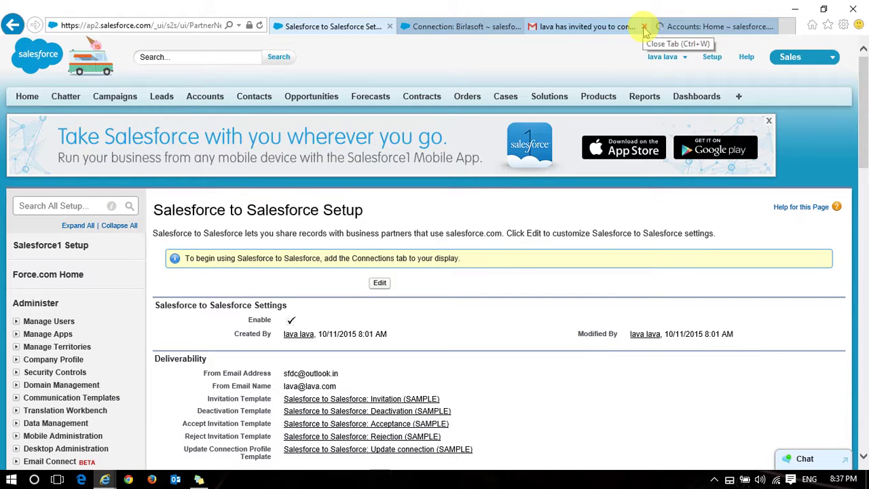
left_click(643, 27)
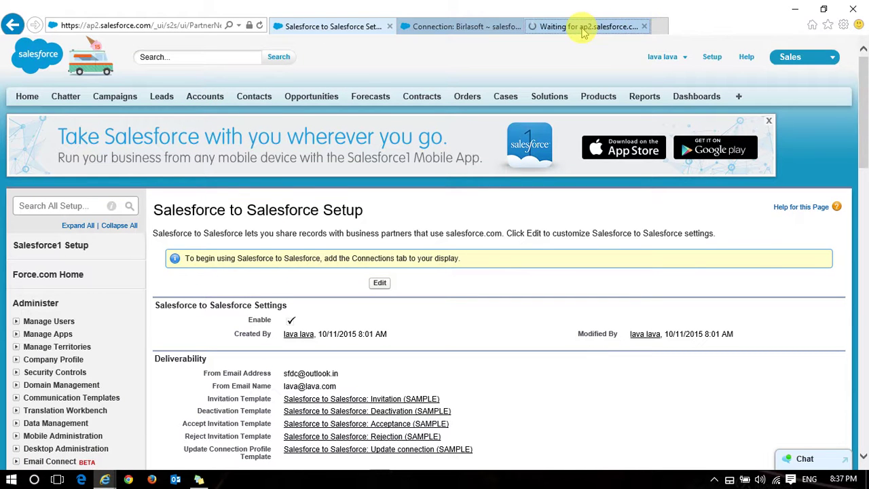
left_click(582, 31)
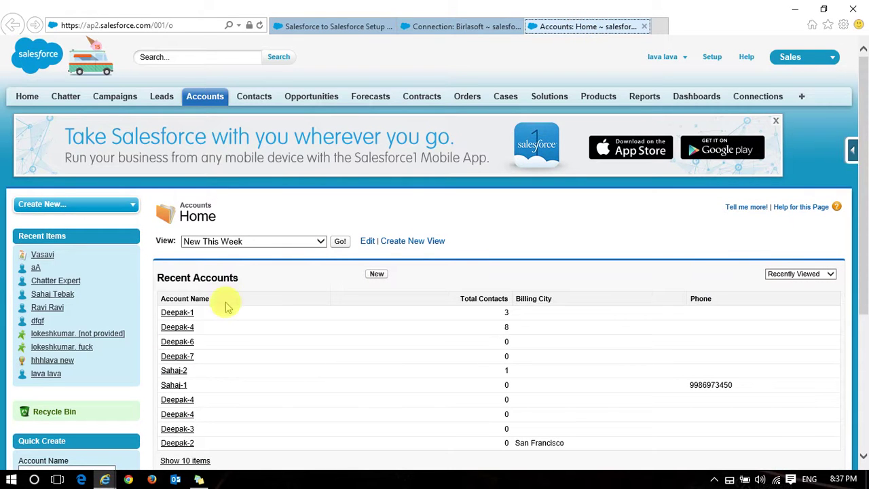
Switch the first org's accounts list to the All Accounts view
left_click(320, 241)
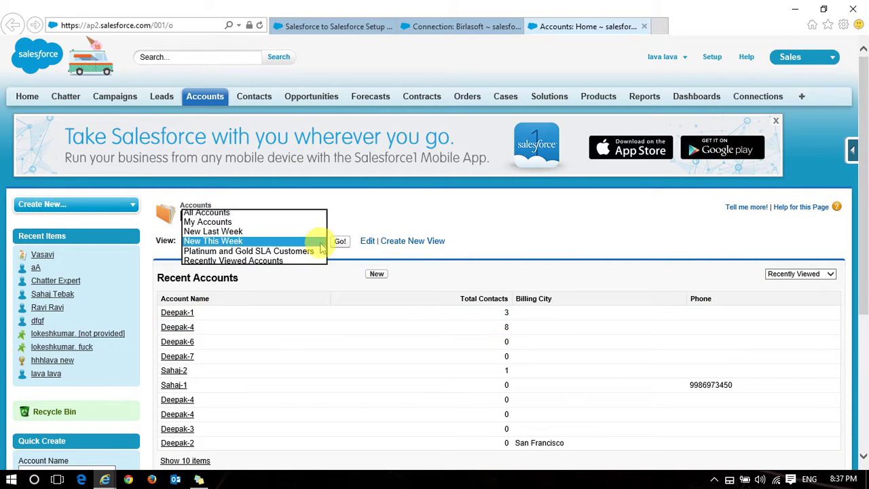
left_click(284, 213)
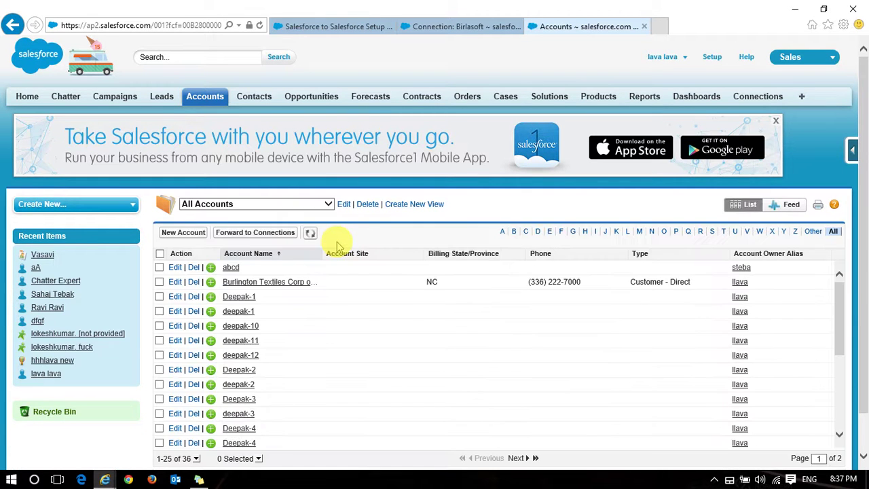
scroll(333, 305, "down", 1)
scroll(334, 306, "down", 3)
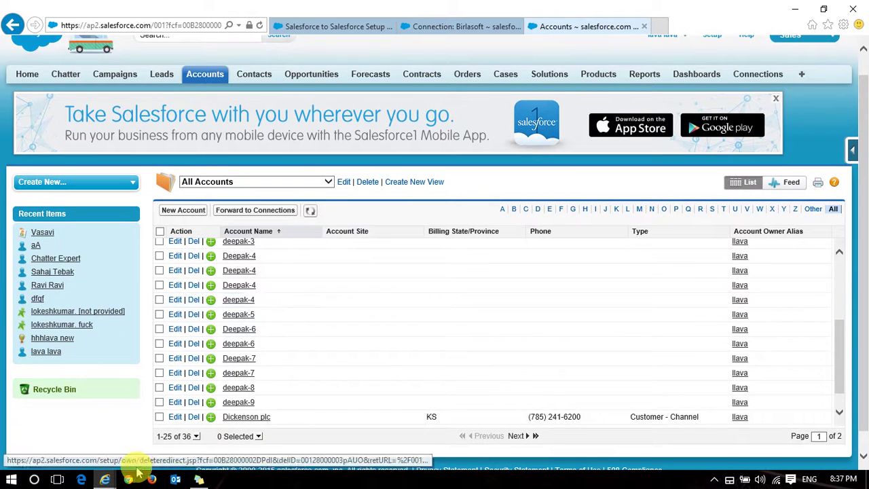
In the other org's window, load the All Accounts list showing its 12 standard accounts
mouse_move(107, 477)
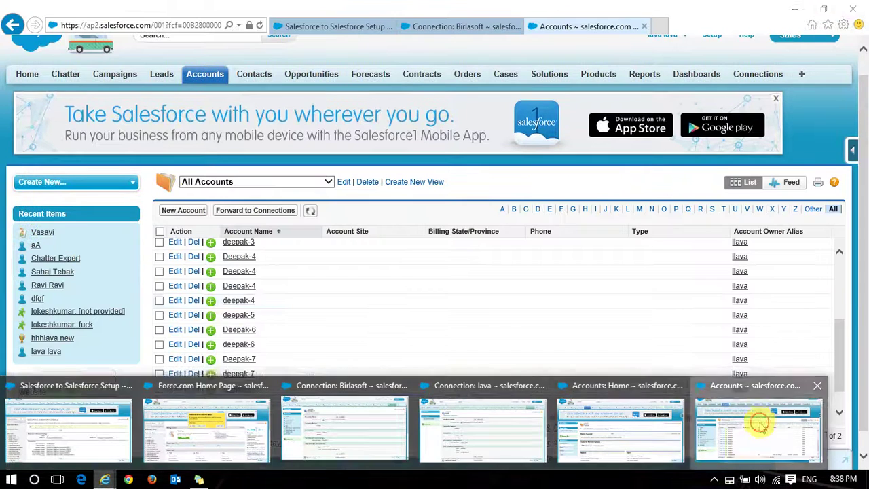
left_click(760, 424)
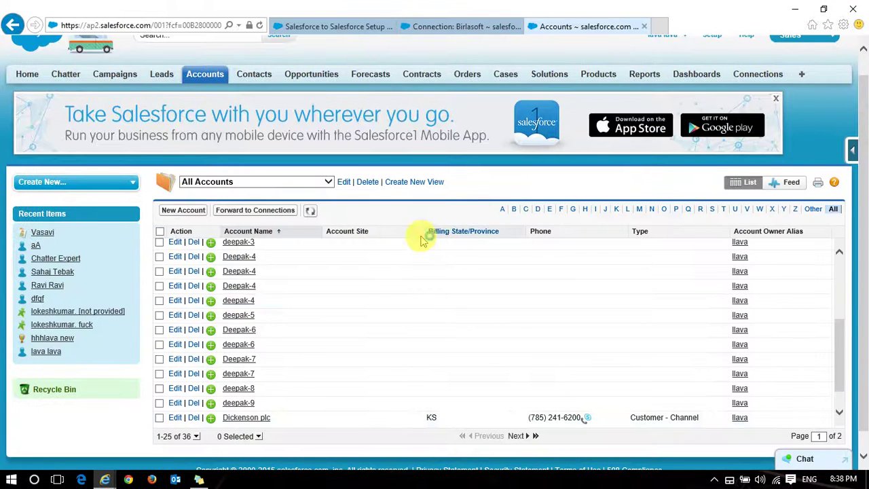
mouse_move(107, 479)
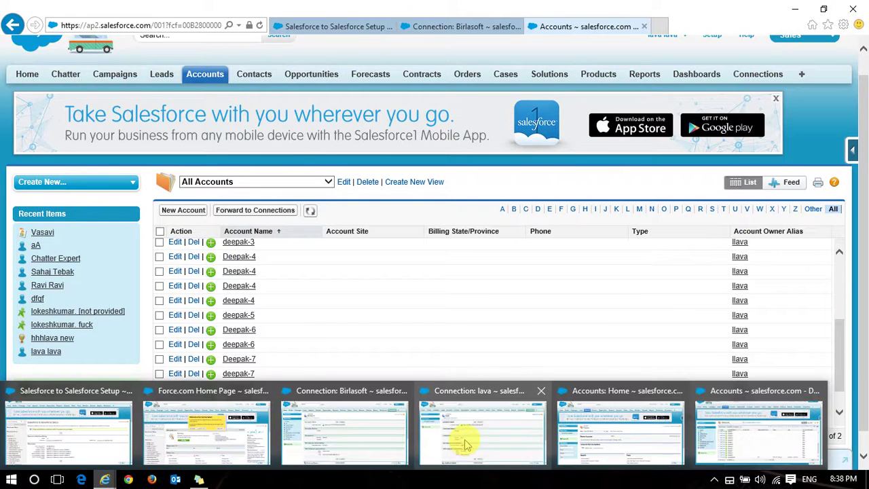
mouse_move(465, 445)
left_click(498, 434)
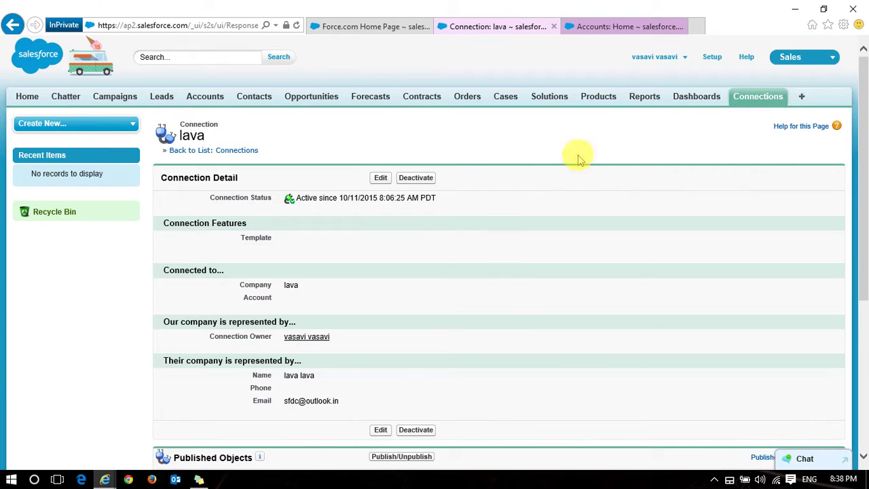
left_click(608, 28)
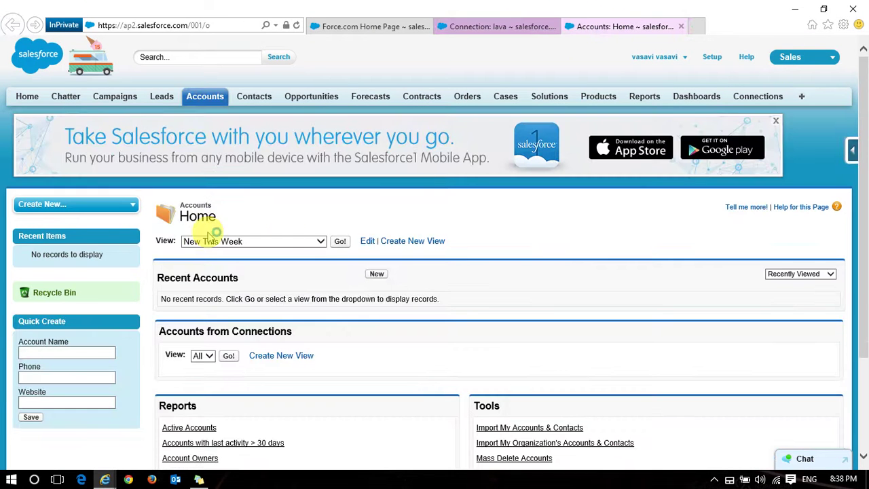
left_click(309, 241)
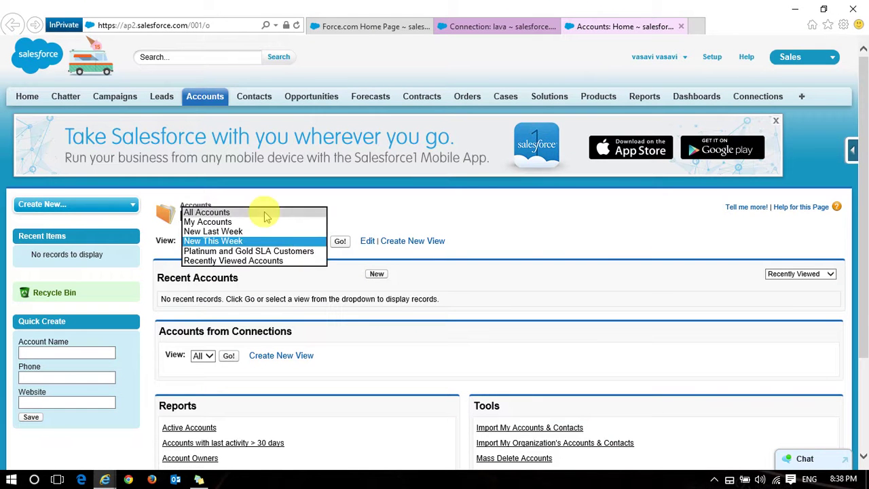
left_click(264, 213)
left_click(341, 243)
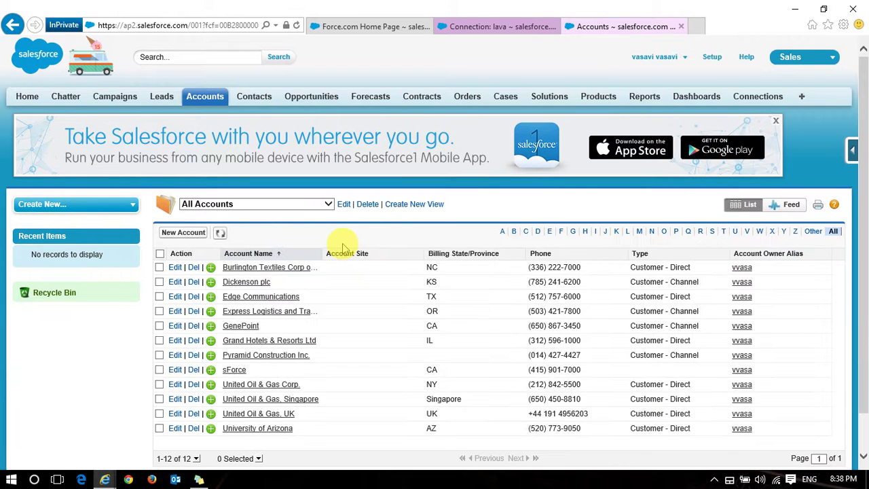
Return to the Force.com Home Page window and its accounts list
scroll(351, 316, "down", 1)
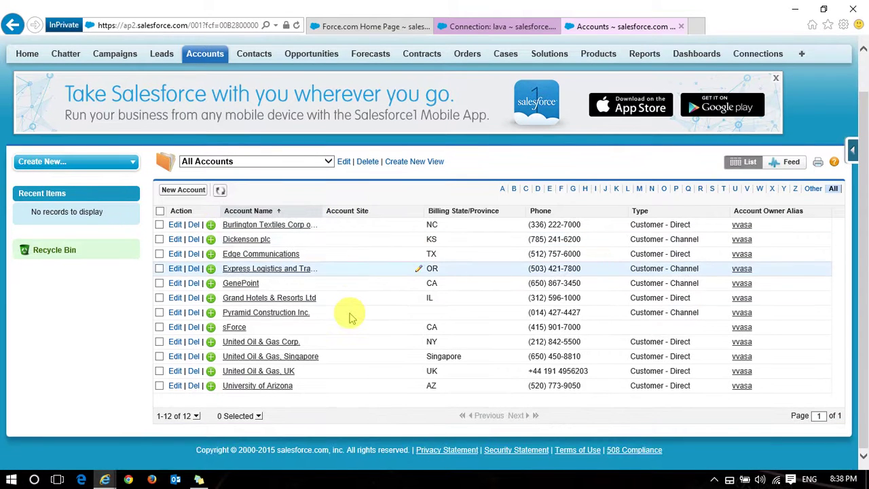
mouse_move(105, 478)
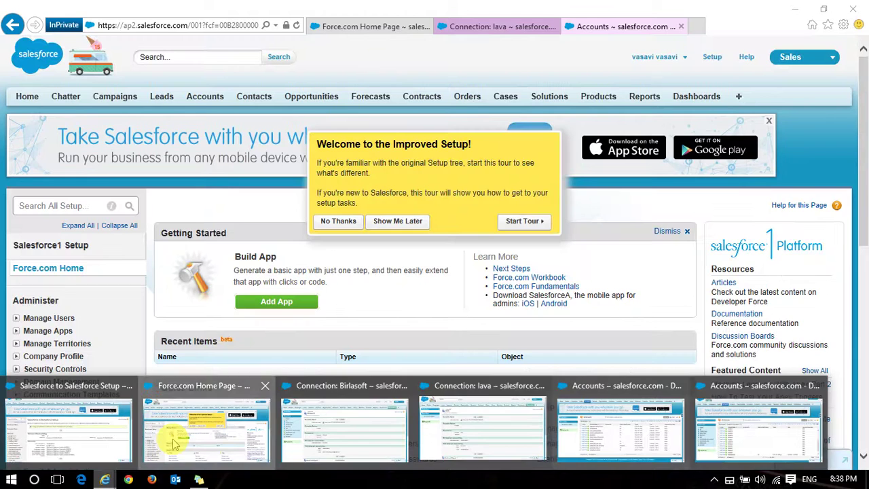
left_click(183, 429)
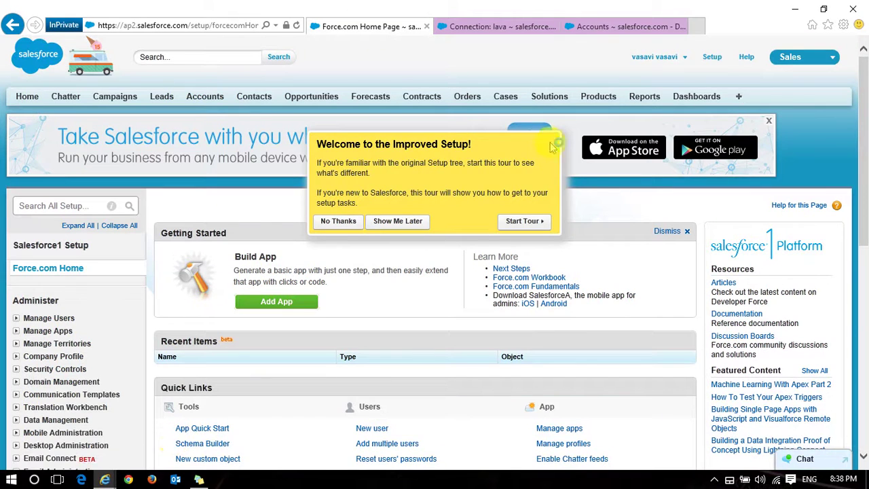
left_click(627, 26)
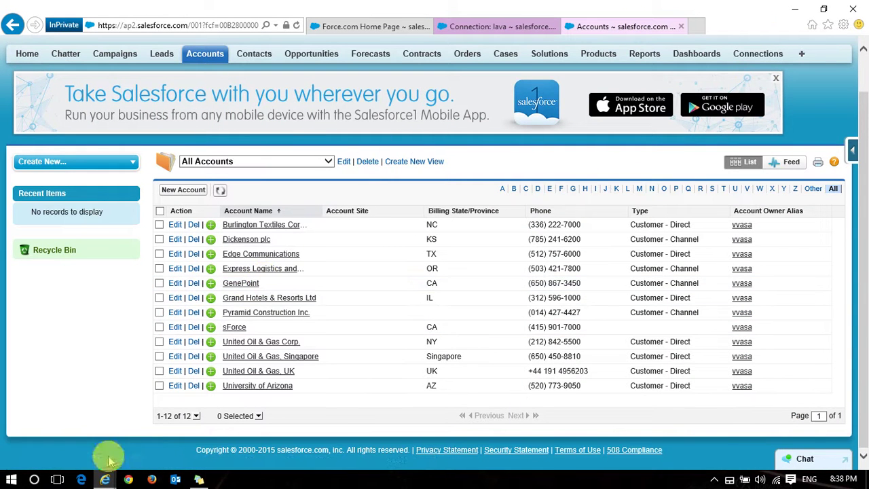
Back in the first org, tick the nine numbered test accounts
left_click(793, 11)
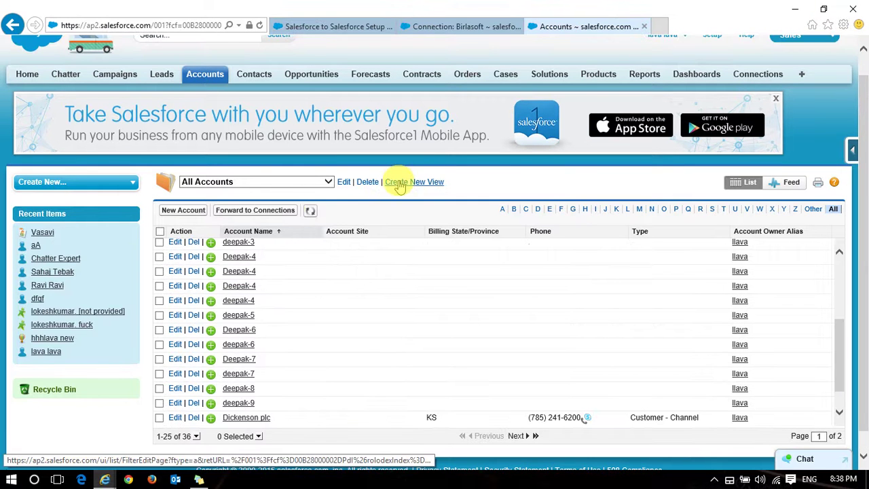
left_click(160, 243)
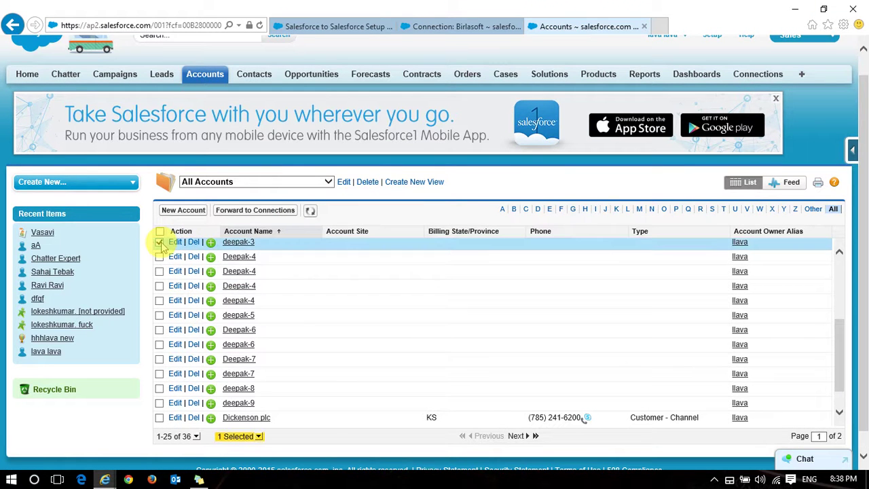
left_click(159, 256)
left_click(160, 271)
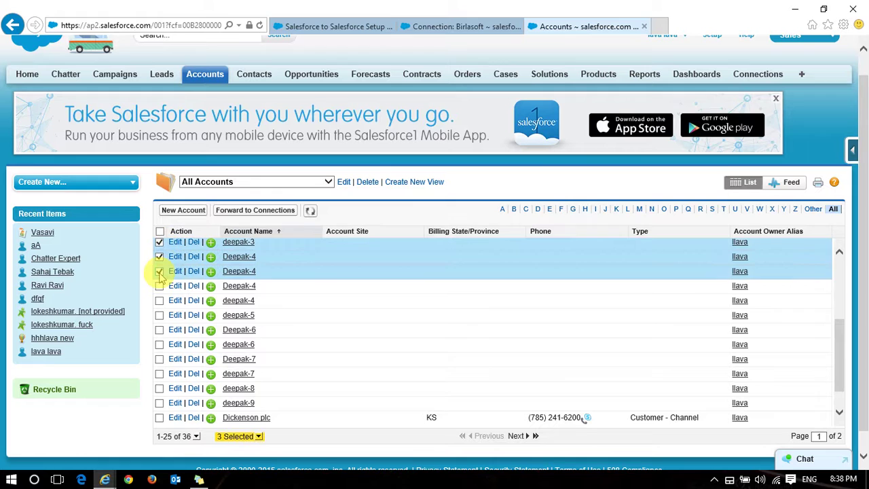
left_click(159, 285)
left_click(160, 300)
left_click(160, 315)
left_click(160, 330)
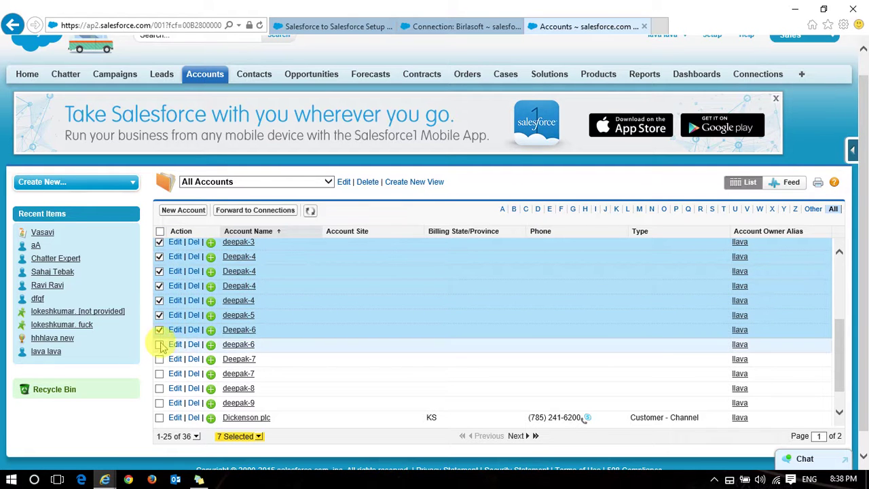
left_click(159, 344)
left_click(159, 360)
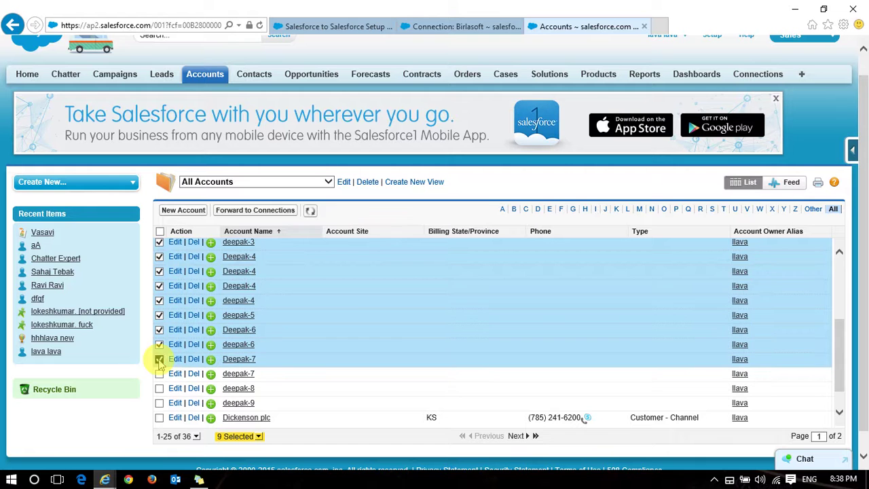
Forward the selected accounts to the Birlasoft connection with a notification email
left_click(256, 211)
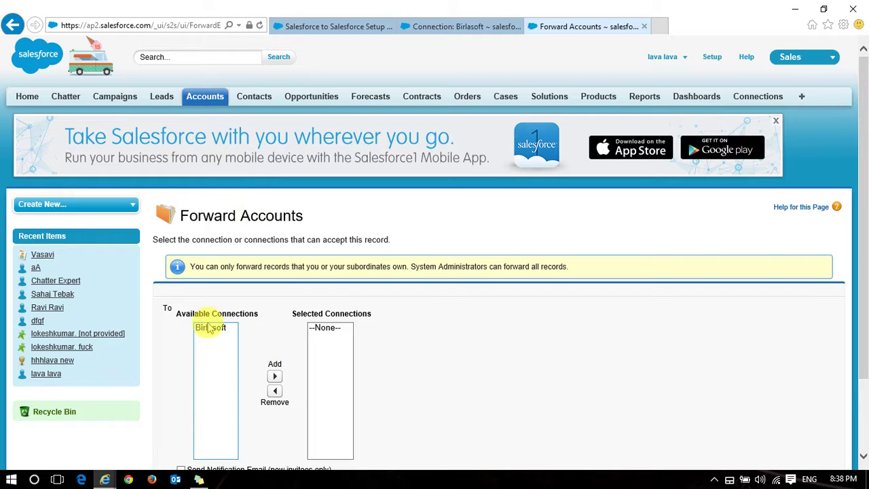
left_click(274, 376)
scroll(475, 357, "down", 3)
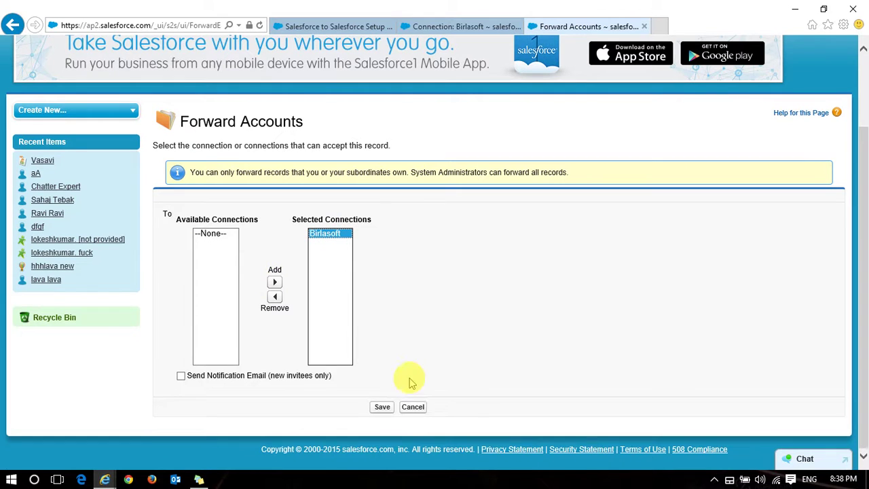
left_click(181, 377)
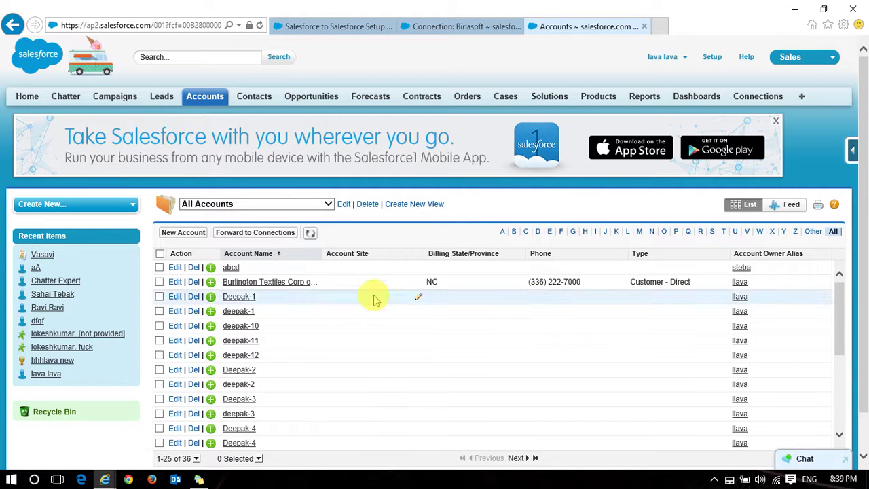
Reload the Accounts list to show 21 records with the received deepak accounts, then return to lava
left_click(309, 233)
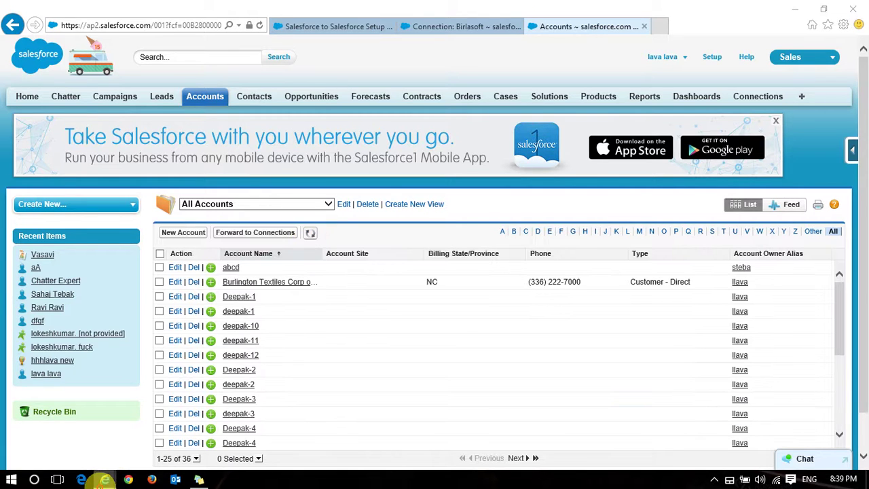
mouse_move(105, 479)
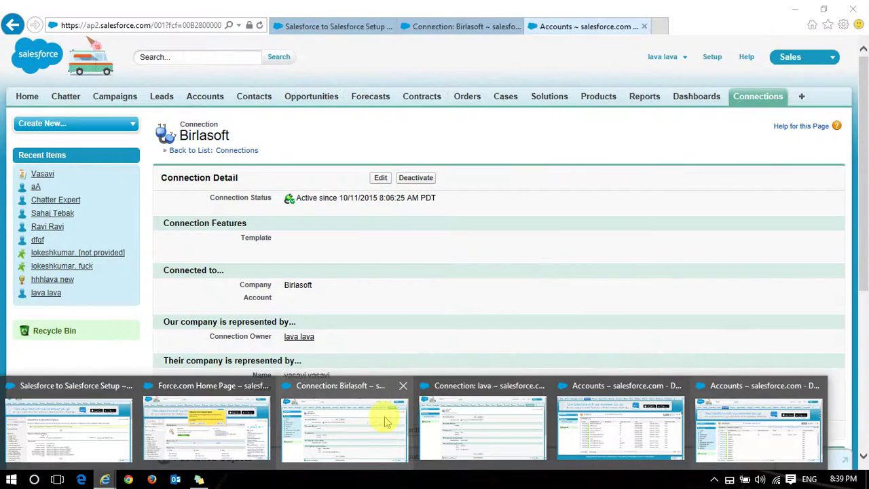
left_click(490, 425)
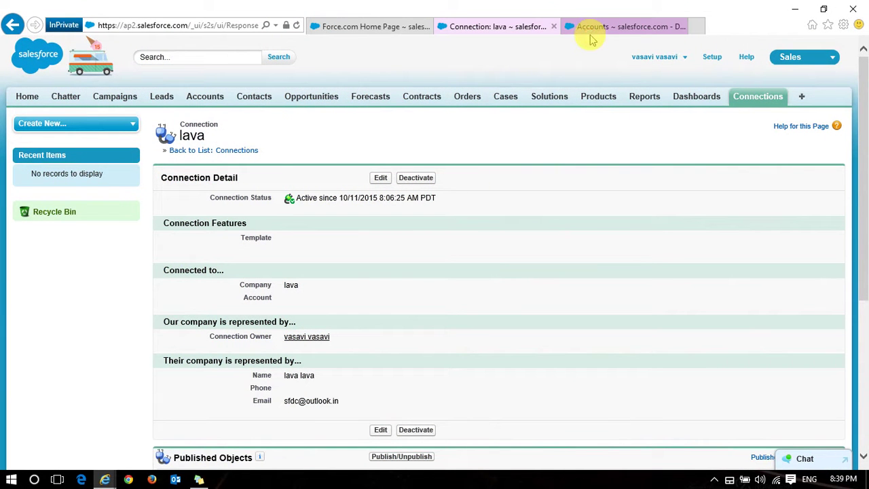
left_click(593, 30)
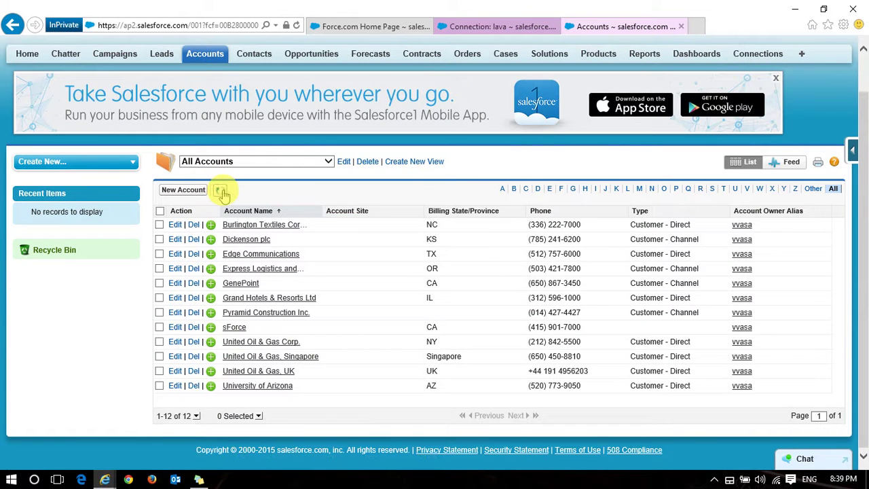
left_click(222, 192)
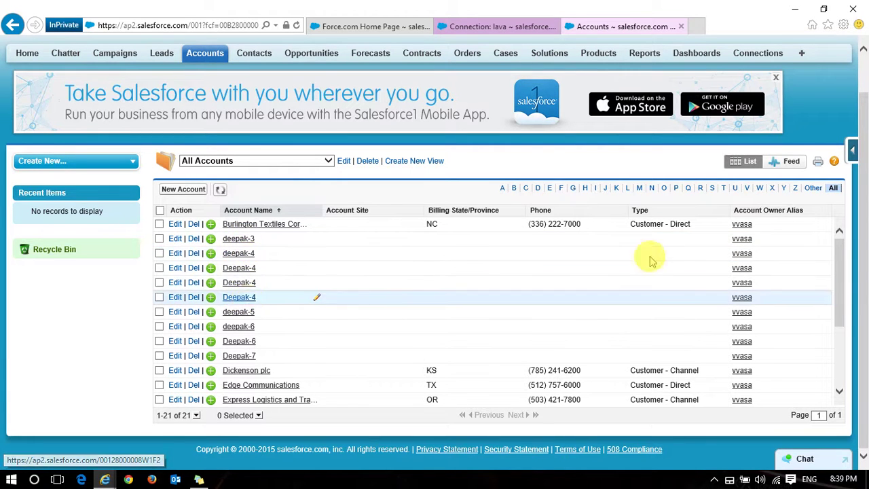
left_click_drag(835, 268, 771, 158)
left_click(498, 26)
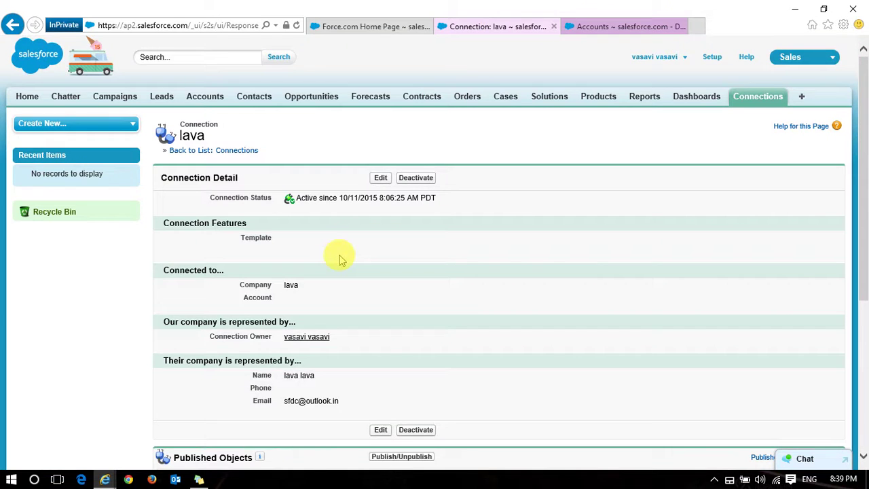
Publish the Contact object on the lava connection
scroll(342, 258, "down", 3)
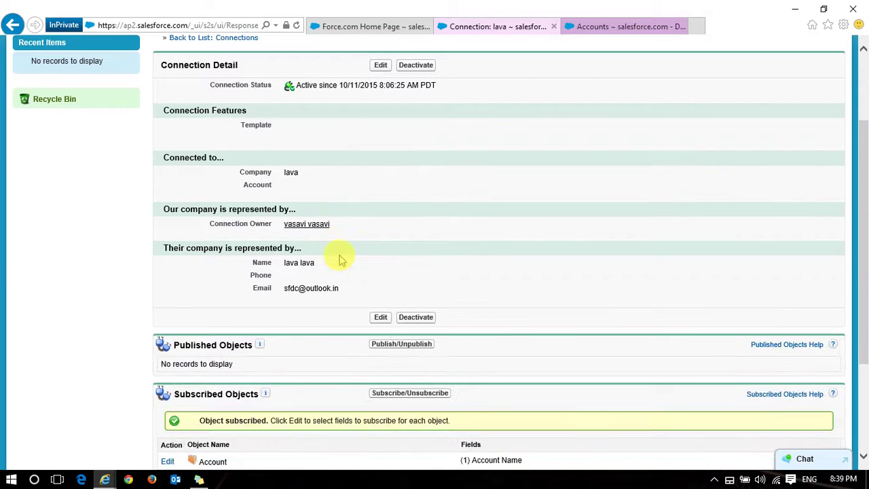
left_click(399, 345)
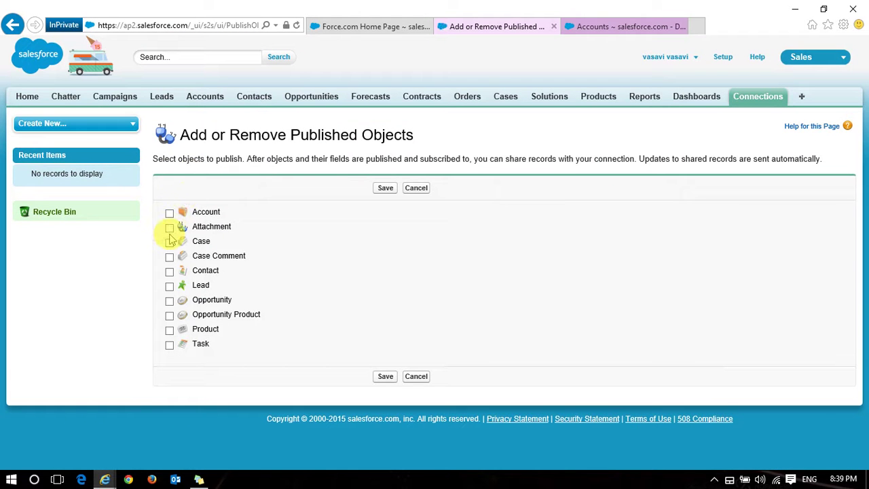
left_click(170, 272)
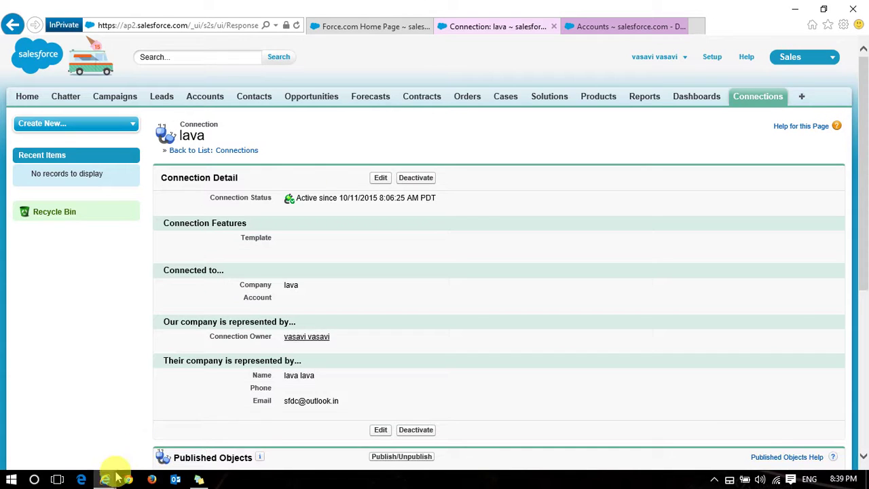
Bring up the other org's Salesforce to Salesforce Setup window
mouse_move(117, 479)
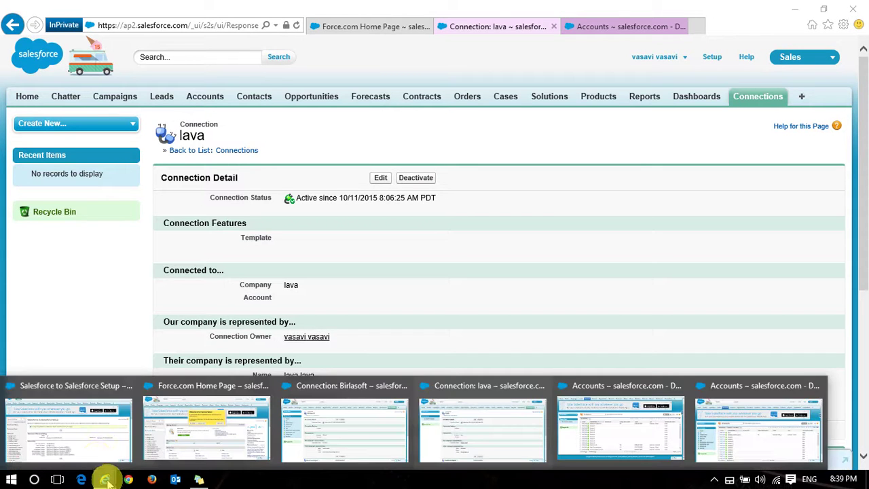
left_click(87, 437)
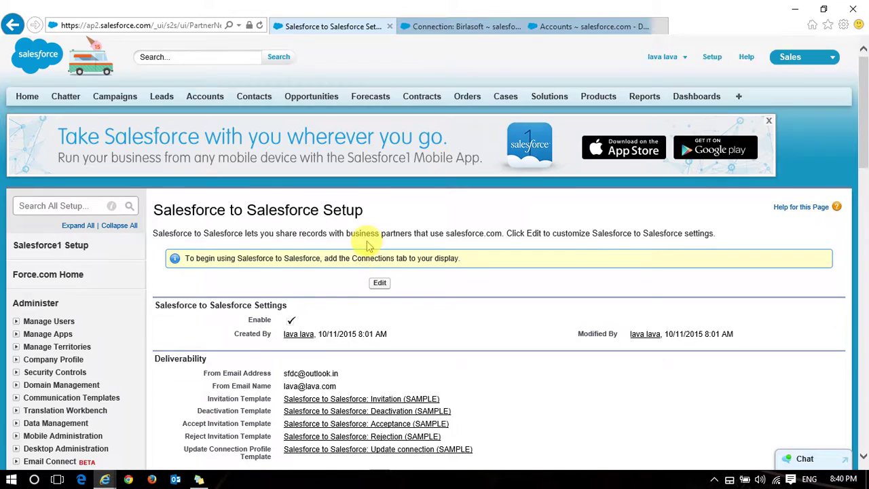
scroll(362, 229, "down", 3)
Subscribe Birlasoft to incoming Contact, mapped to the local Contact object with Auto-Accept on
left_click(434, 26)
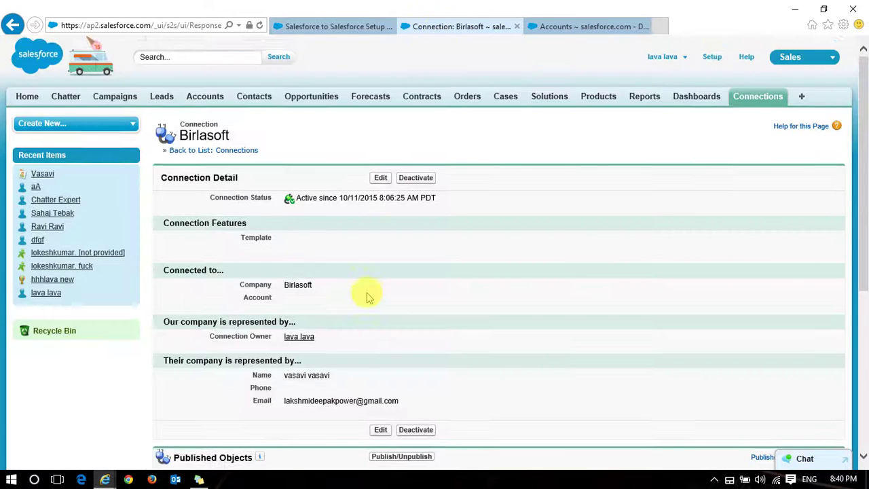
scroll(365, 293, "down", 4)
left_click(407, 309)
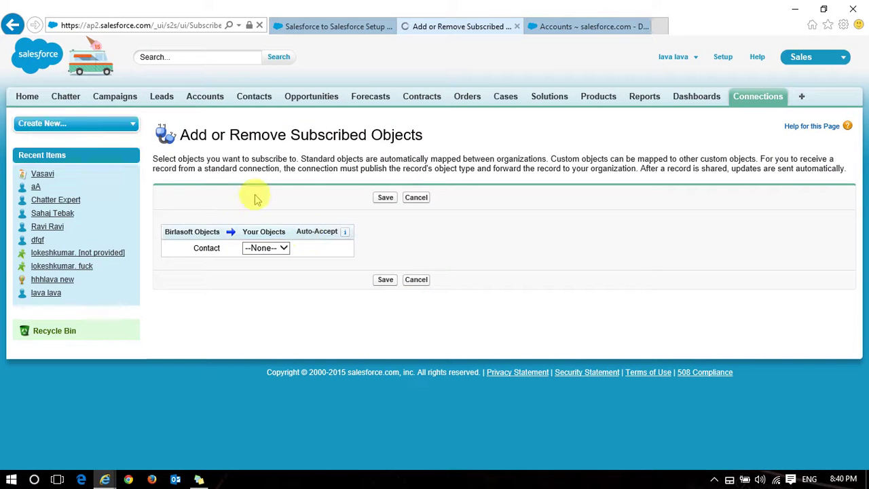
left_click(282, 250)
left_click(264, 258)
left_click(326, 249)
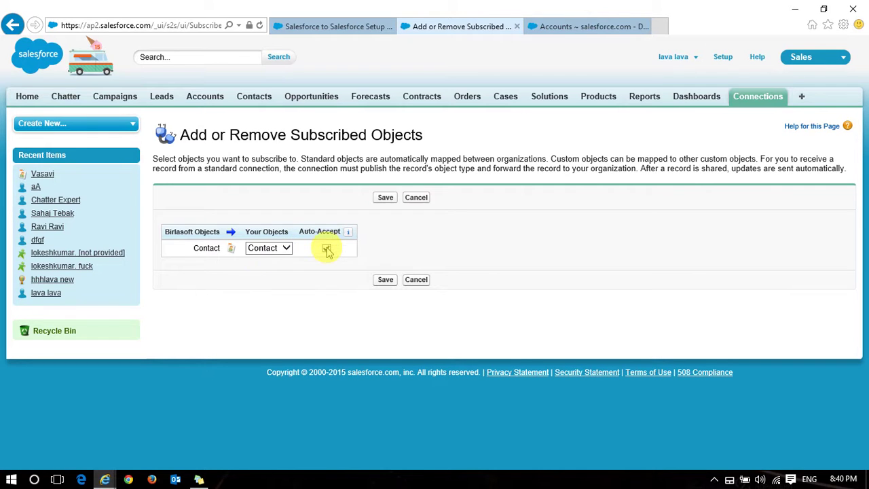
left_click(384, 284)
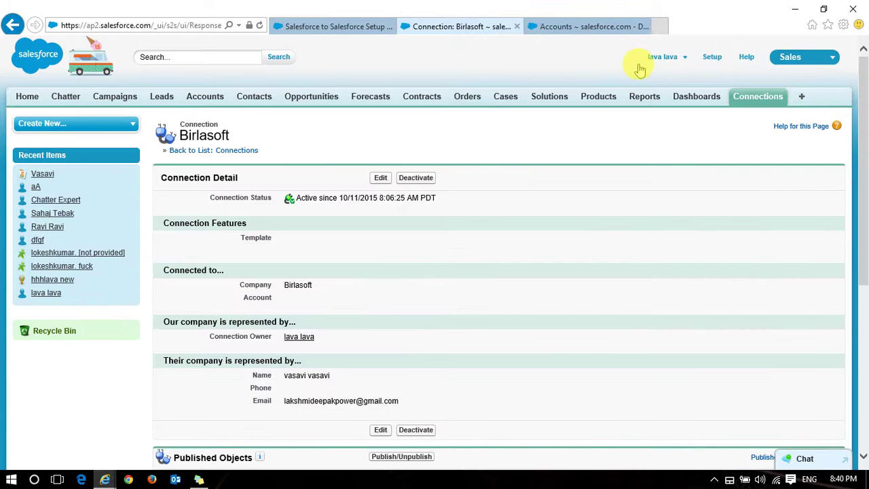
Open Contacts in both orgs and start a new contact in the lava-connected org
left_click(550, 26)
left_click(250, 100)
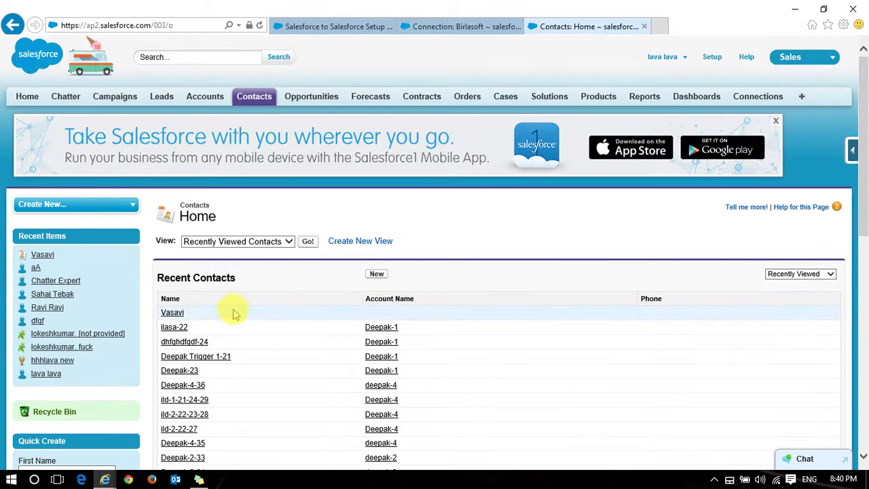
mouse_move(107, 480)
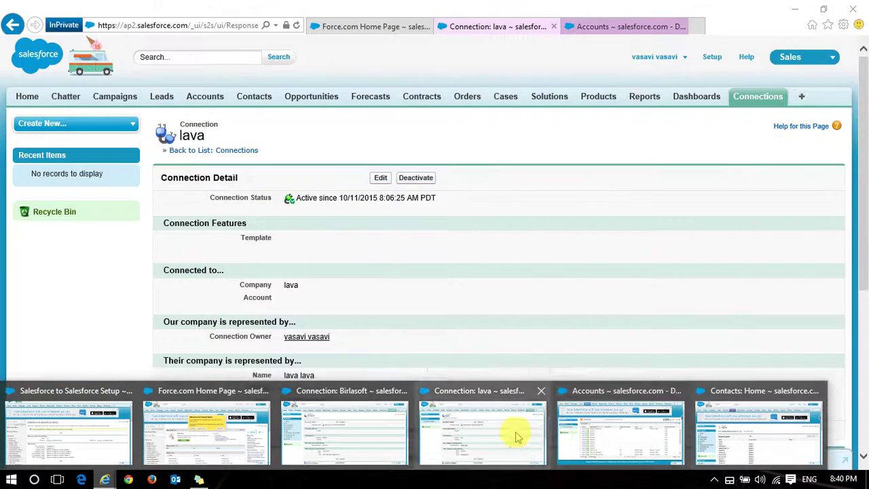
left_click(515, 436)
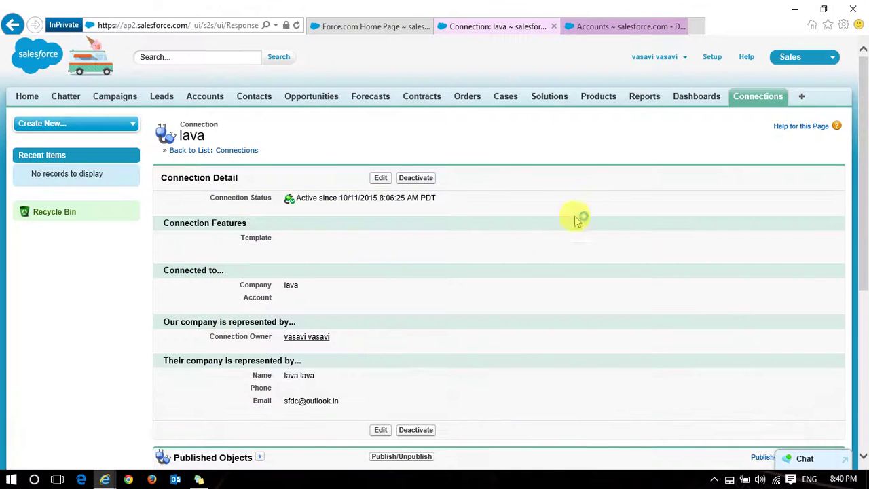
left_click(264, 100)
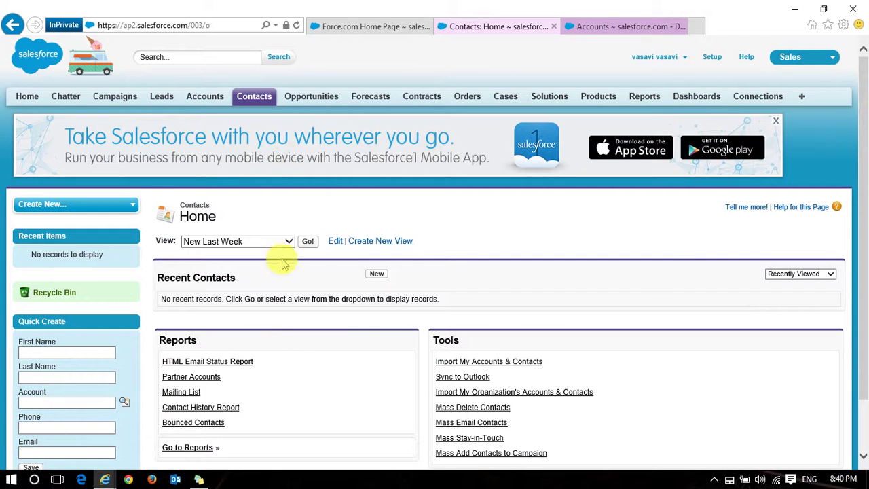
left_click(377, 275)
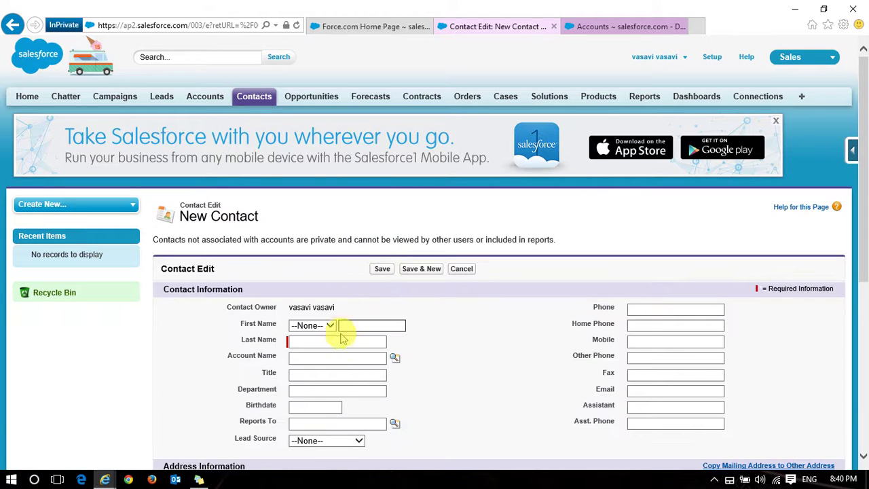
Save a new contact with last name 'OrgB to OrgA' and an email address
left_click(336, 340)
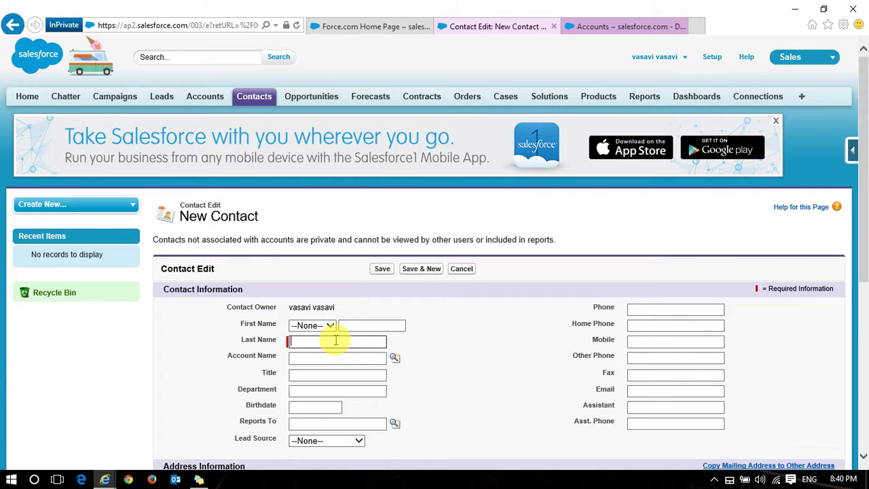
type("Org")
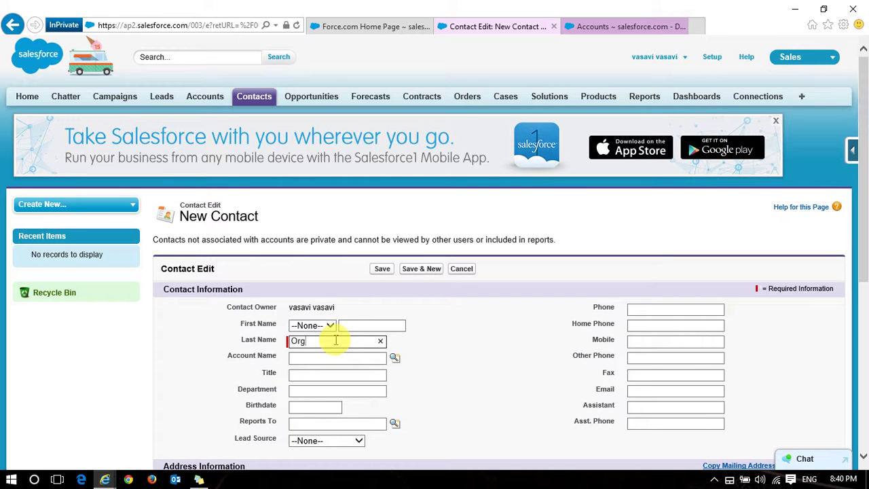
type("B to OrgA")
left_click(664, 391)
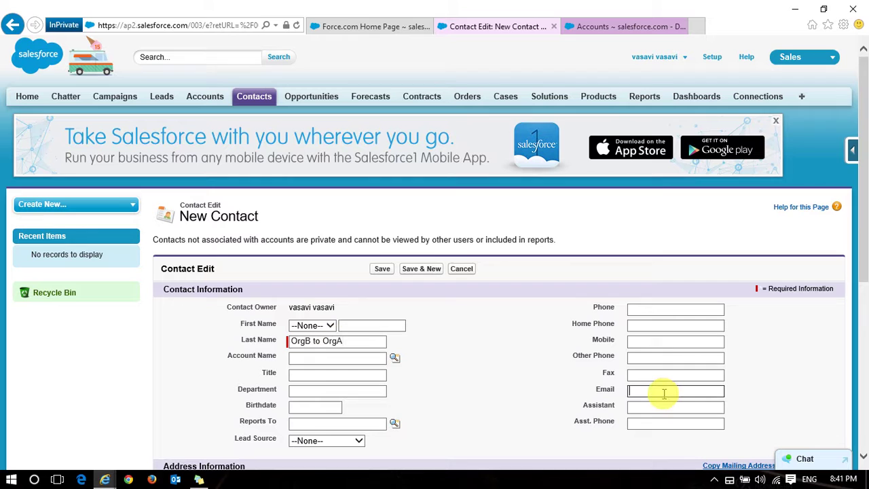
left_click(382, 268)
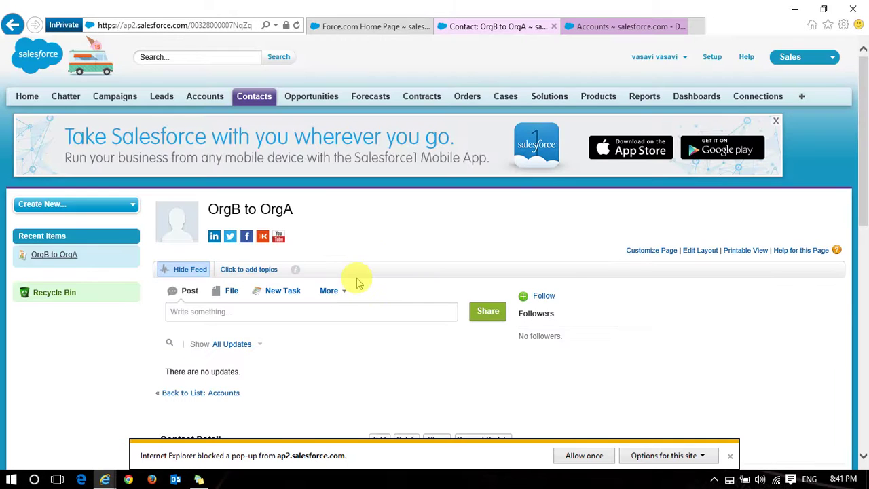
Show the All Contacts view and tick the OrgB to OrgA contact
scroll(355, 281, "down", 1)
scroll(358, 282, "down", 1)
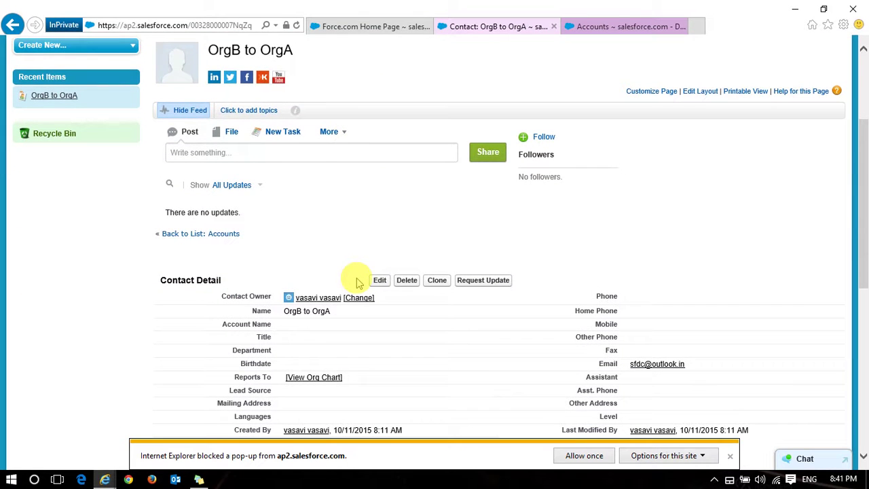
scroll(355, 281, "up", 2)
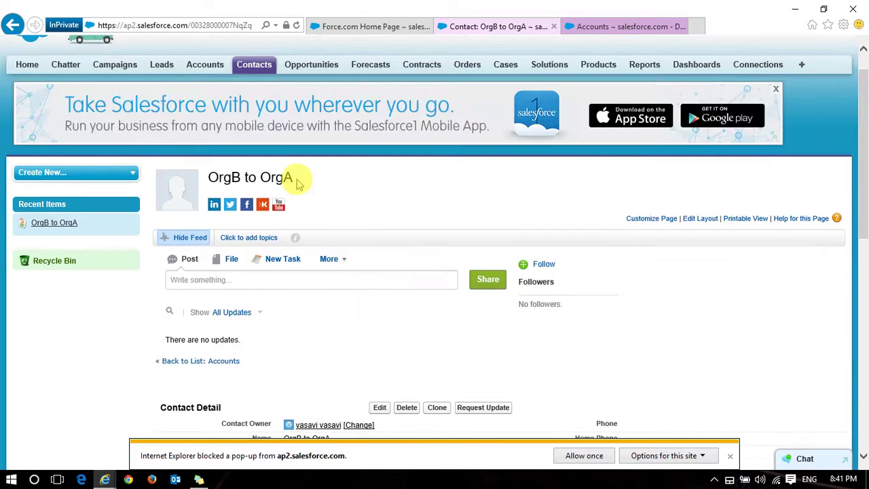
left_click(261, 67)
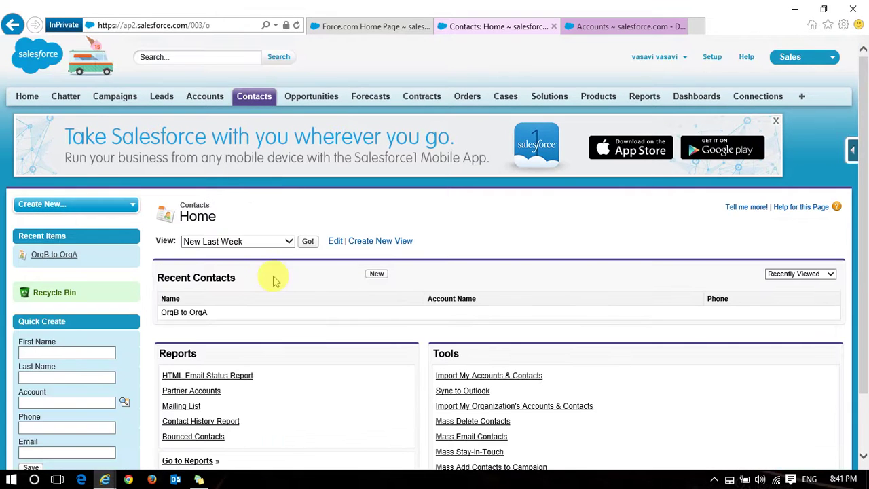
left_click(308, 248)
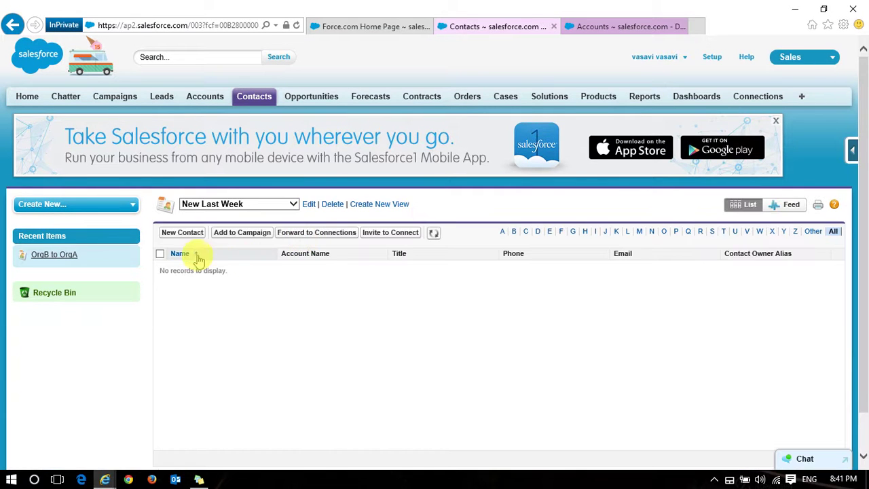
left_click(288, 203)
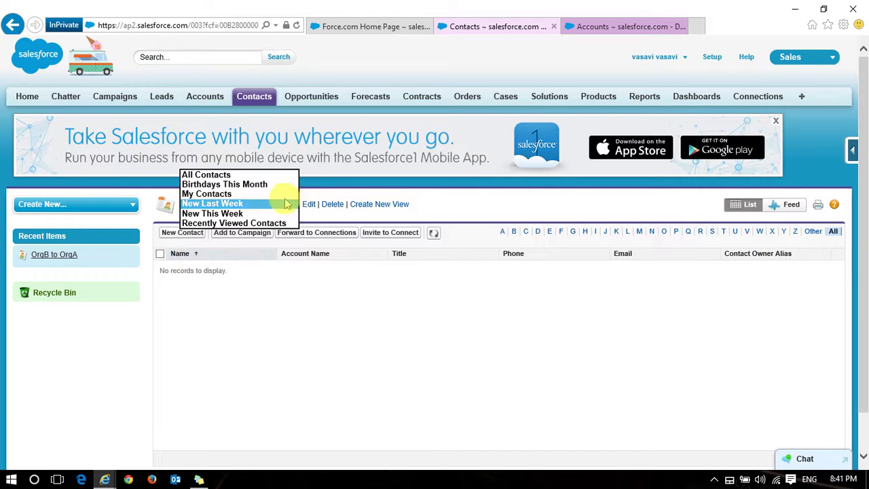
left_click(261, 175)
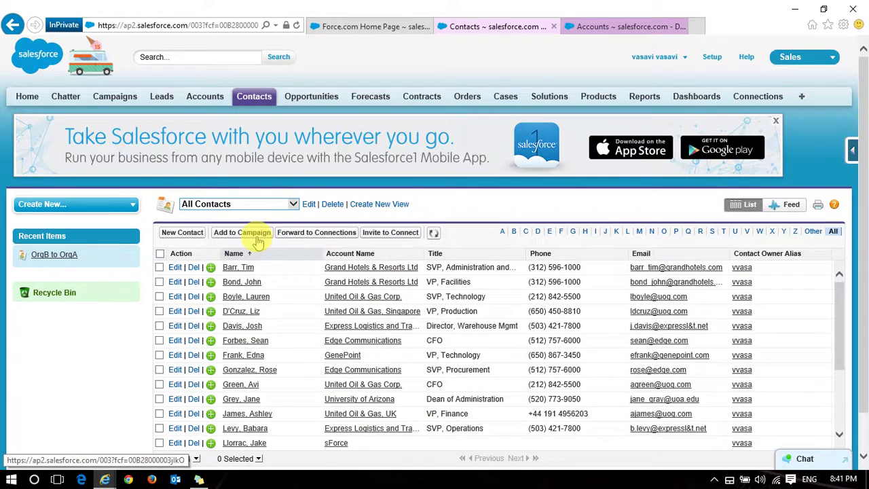
scroll(258, 241, "down", 5)
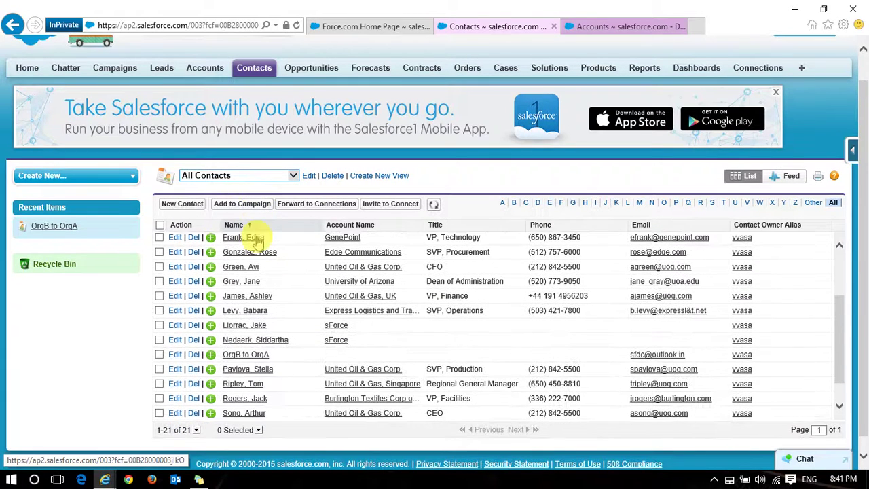
left_click(159, 353)
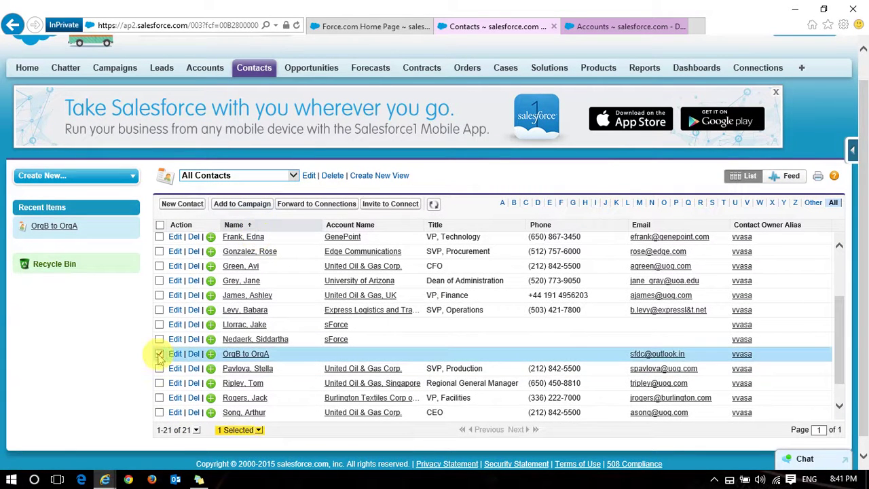
Forward the selected contact to the only available connection and save
left_click(328, 206)
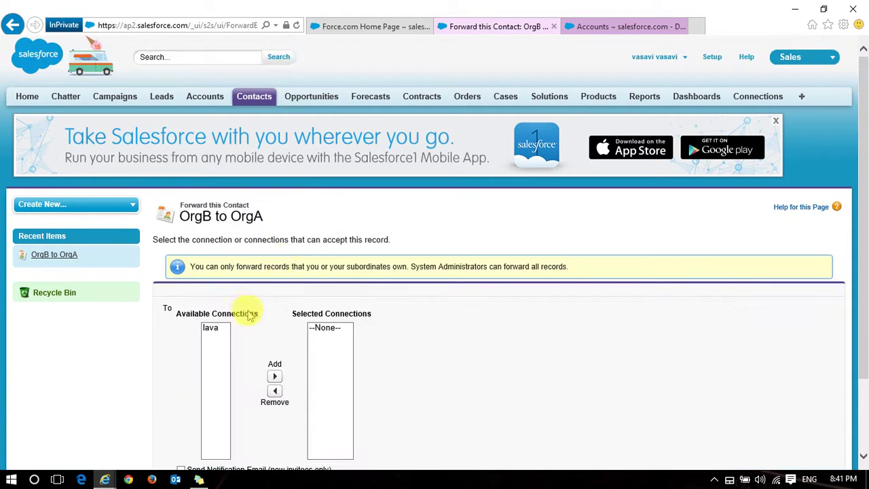
left_click(212, 328)
left_click(274, 376)
scroll(520, 355, "down", 3)
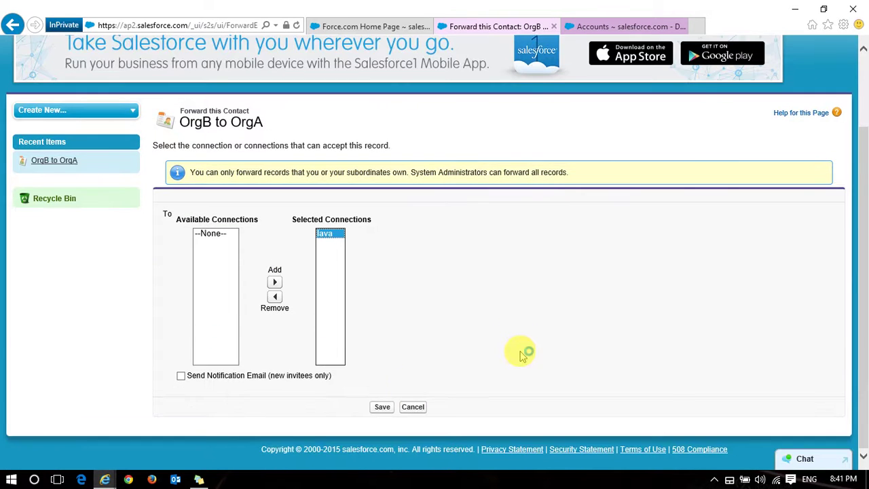
left_click(381, 408)
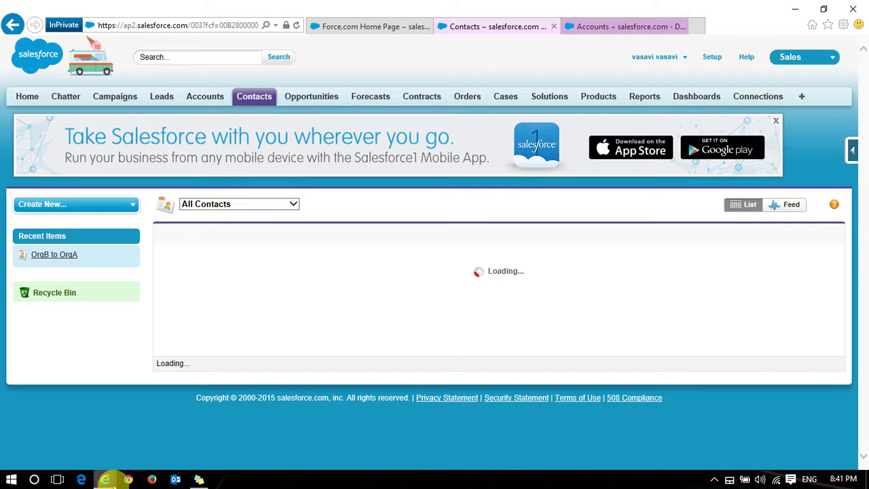
In the receiving org's window, show the All Contacts view
mouse_move(105, 479)
left_click(89, 428)
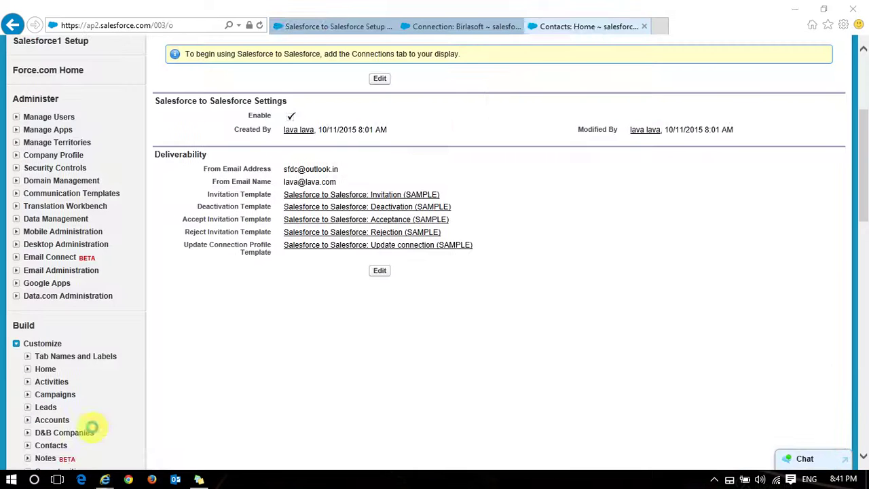
left_click(564, 26)
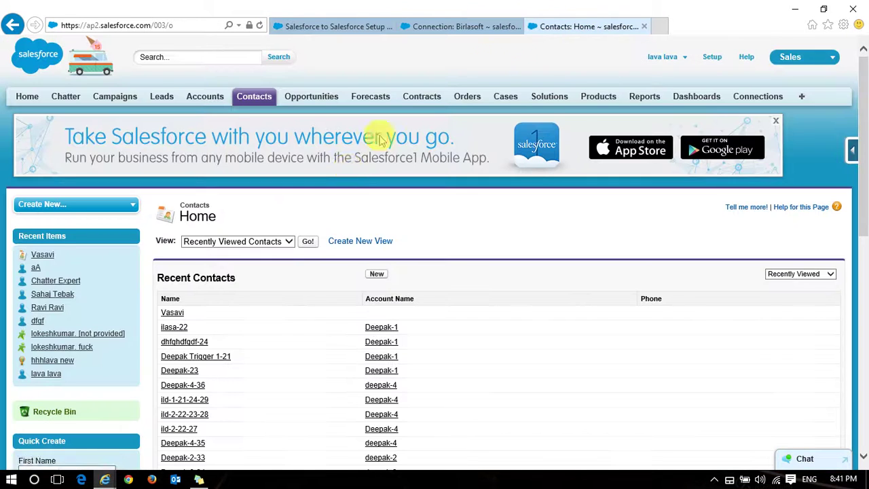
scroll(305, 224, "down", 2)
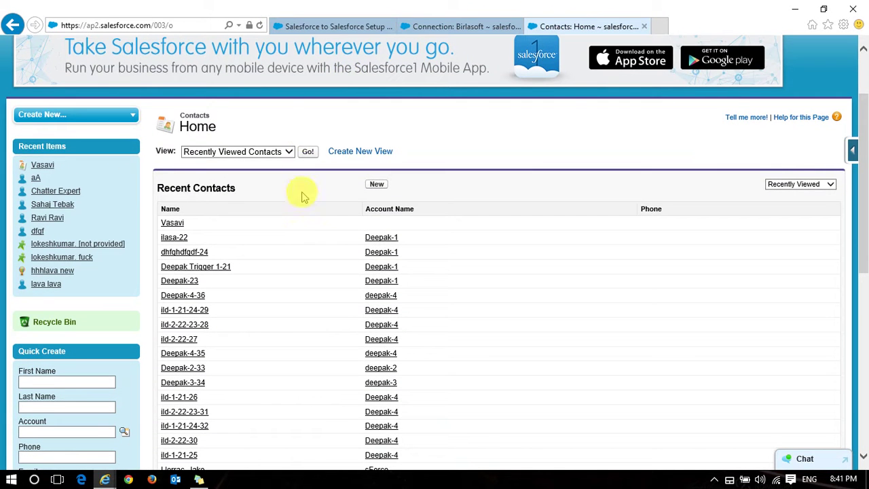
left_click(290, 152)
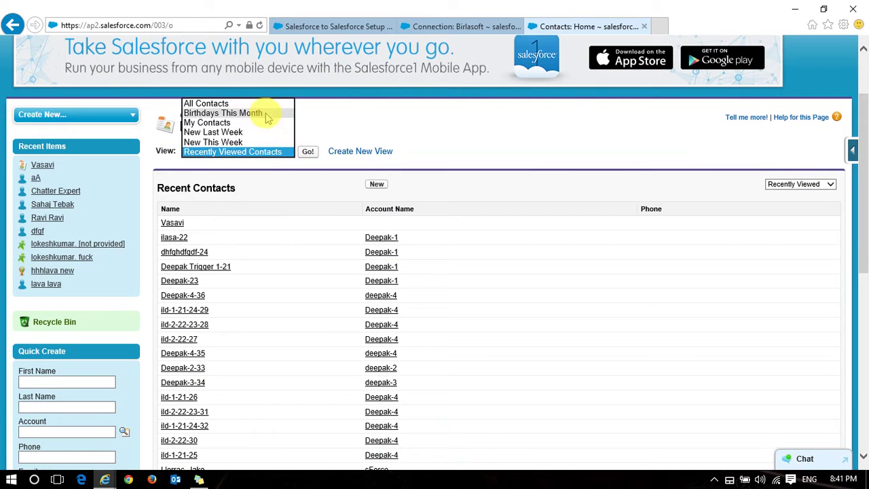
left_click(261, 103)
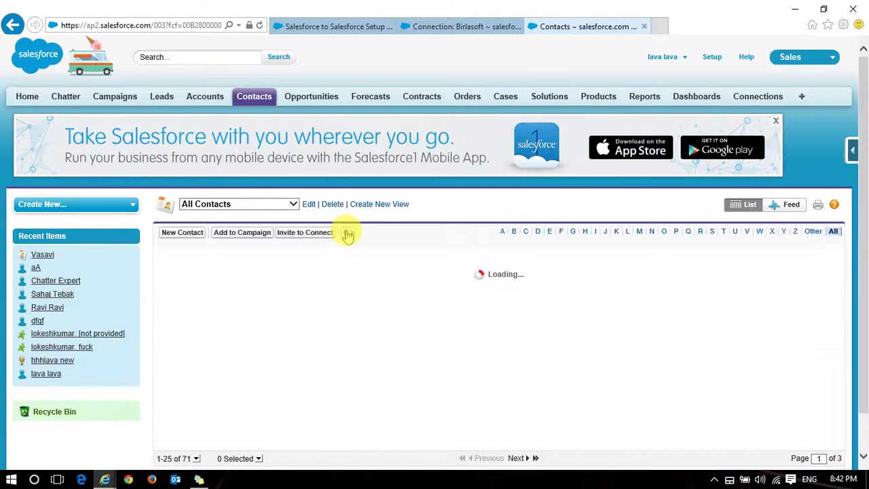
Display 200 contacts per page so all 71, including OrgB to OrgA, fit on one page
scroll(339, 296, "down", 1)
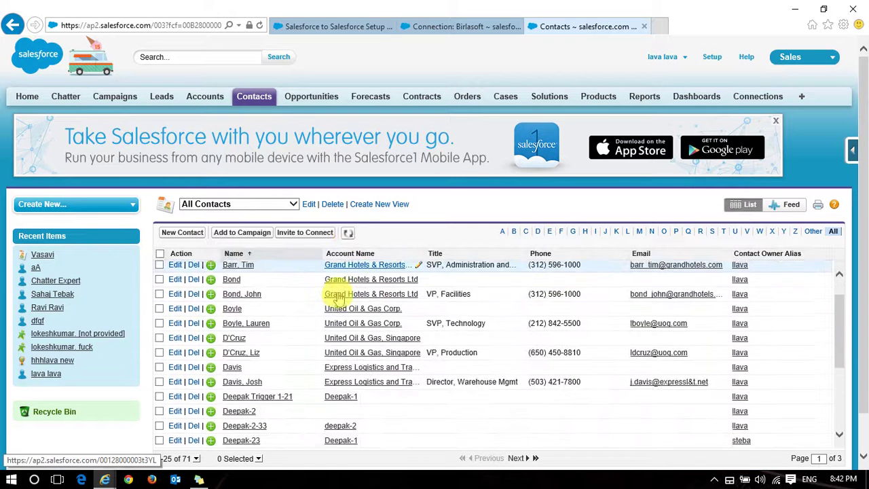
scroll(338, 296, "down", 5)
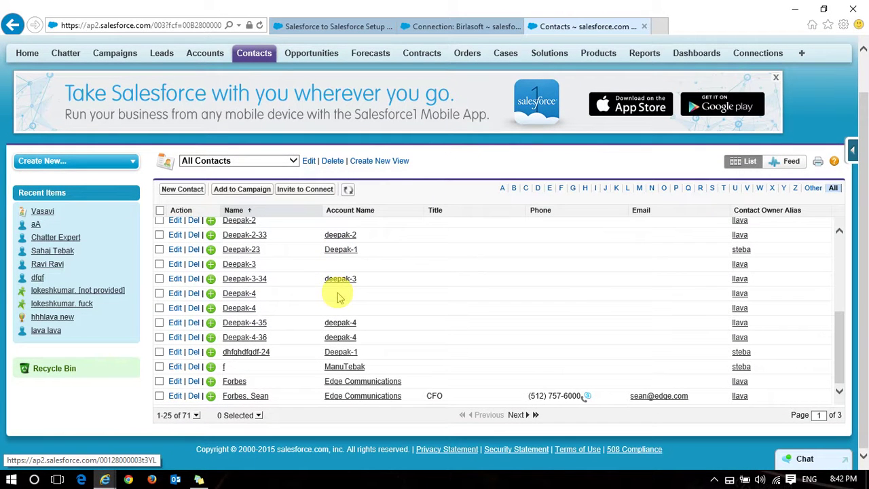
left_click(195, 415)
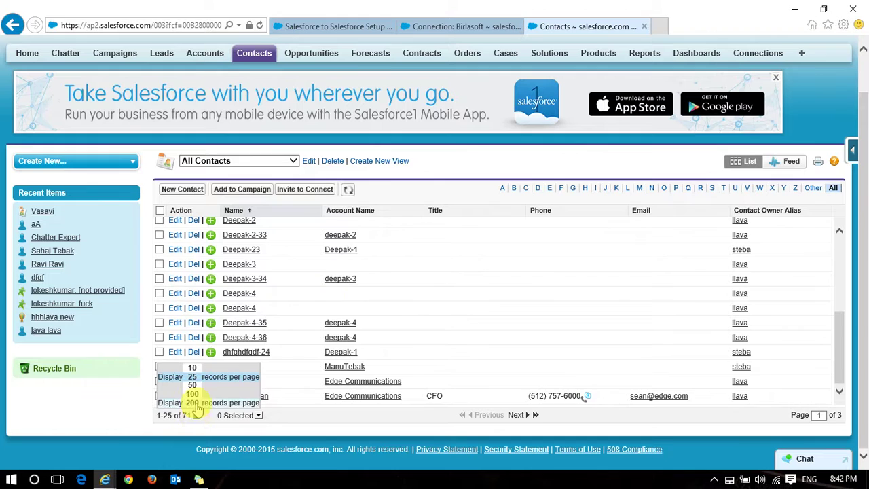
left_click(194, 394)
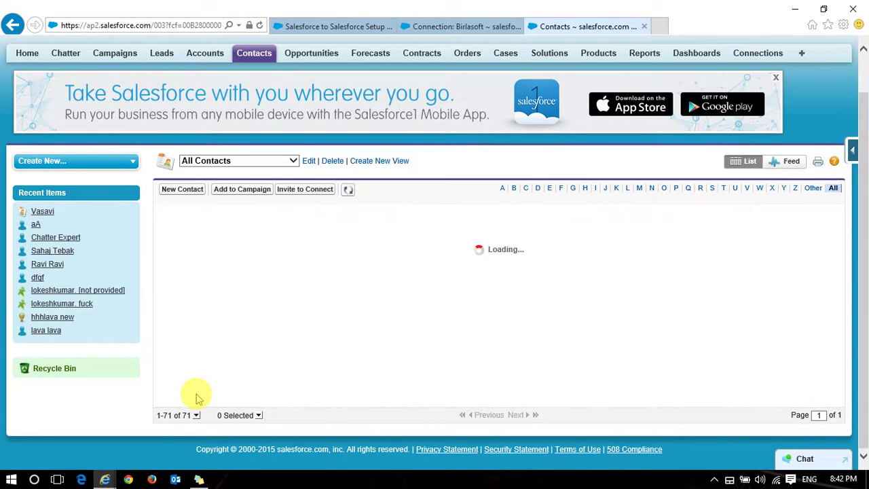
scroll(385, 326, "down", 2)
scroll(385, 326, "down", 10)
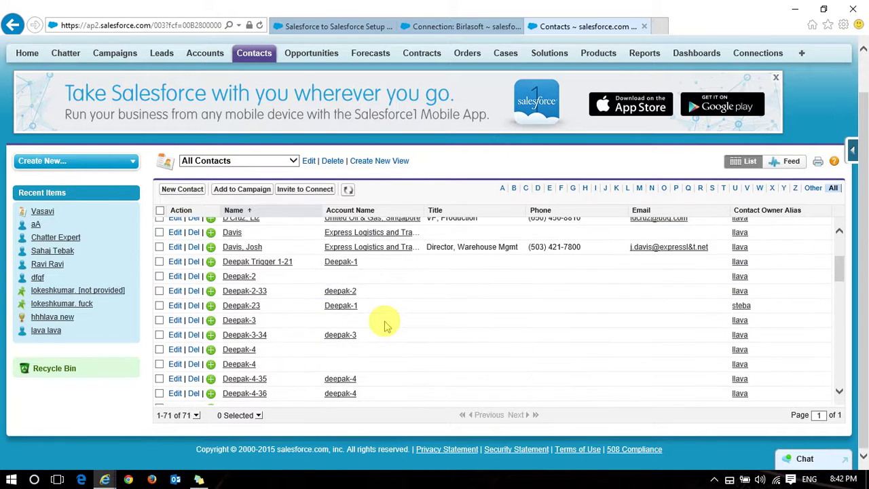
scroll(385, 327, "down", 10)
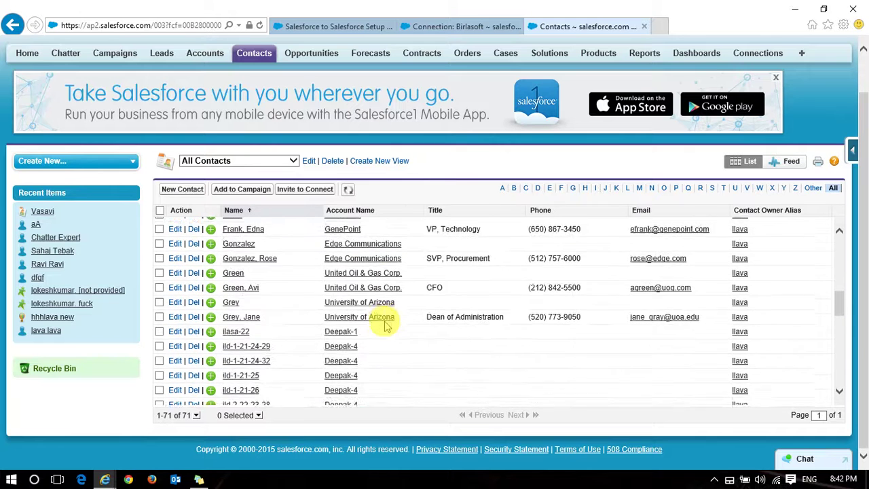
scroll(384, 326, "down", 5)
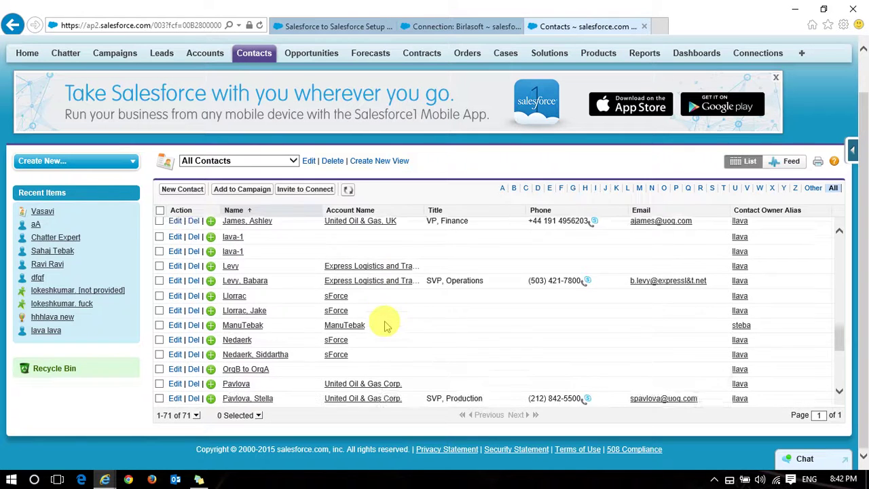
Open the received OrgB to OrgA contact and follow its sharing notice to the Birlasoft connection
left_click(245, 302)
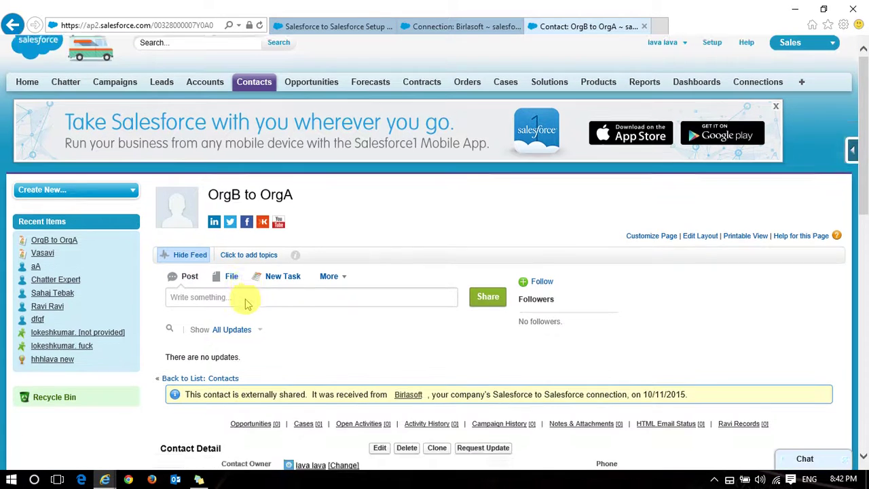
scroll(245, 300, "down", 1)
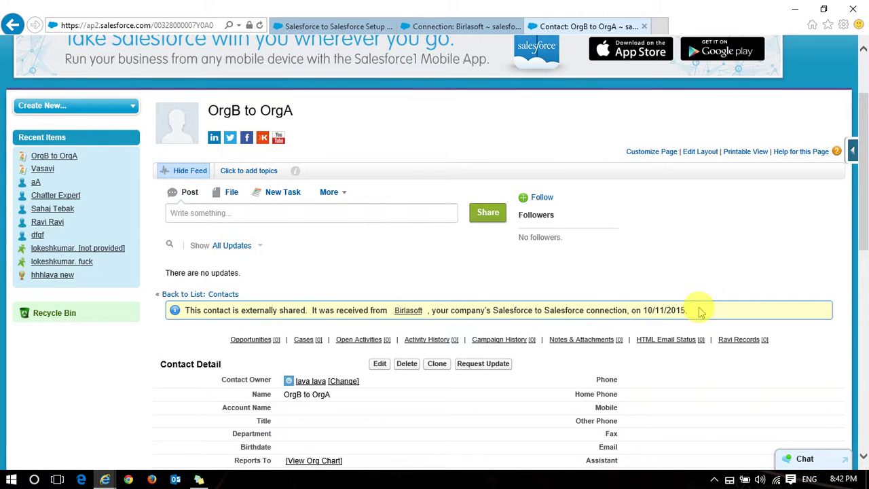
left_click(407, 316)
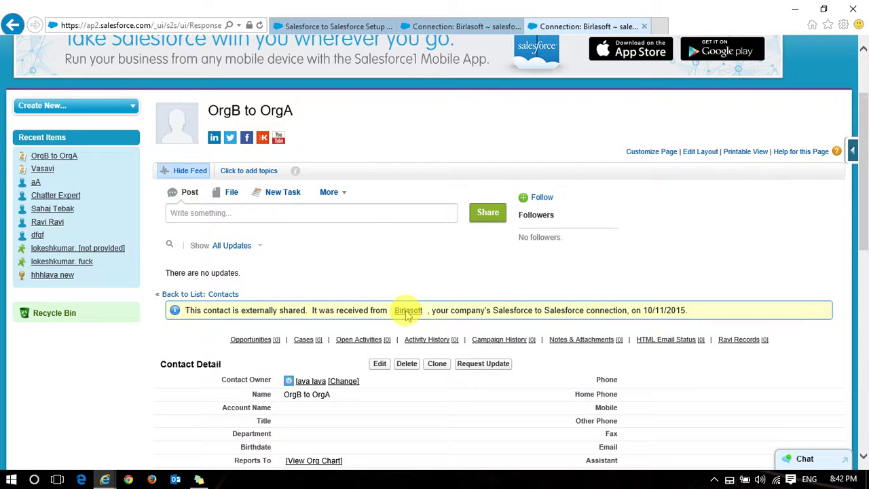
scroll(406, 315, "down", 5)
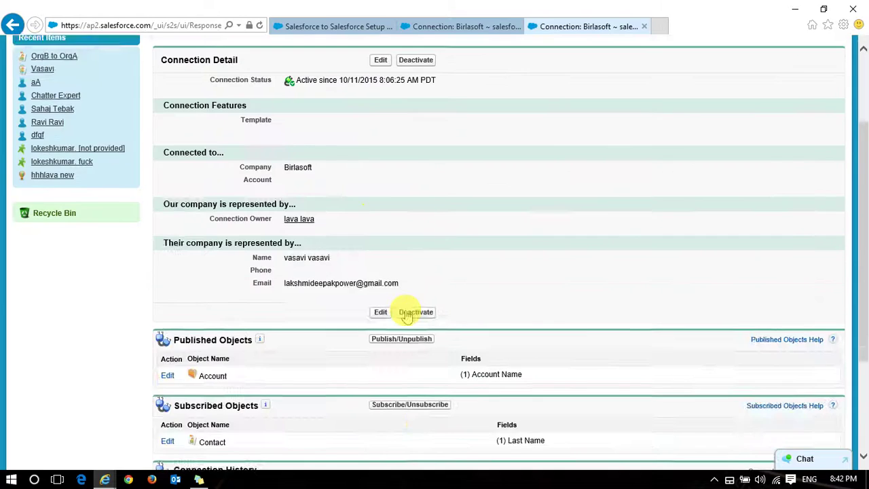
scroll(405, 314, "up", 5)
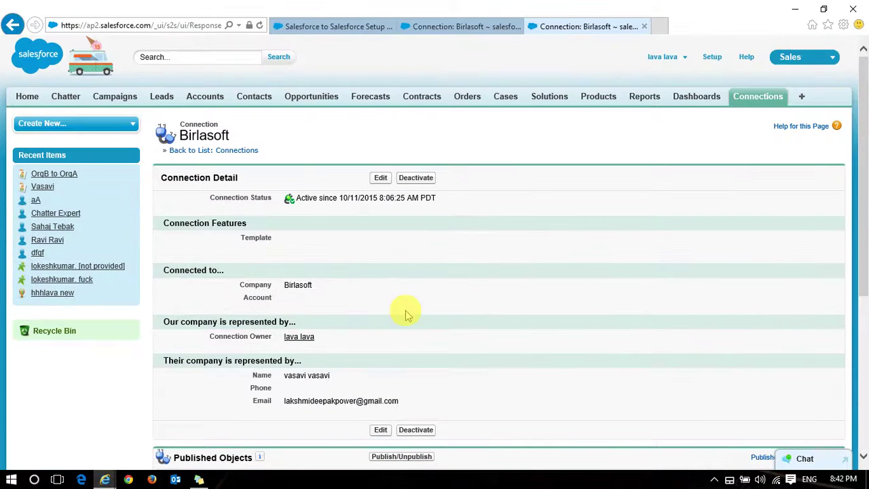
scroll(406, 315, "down", 2)
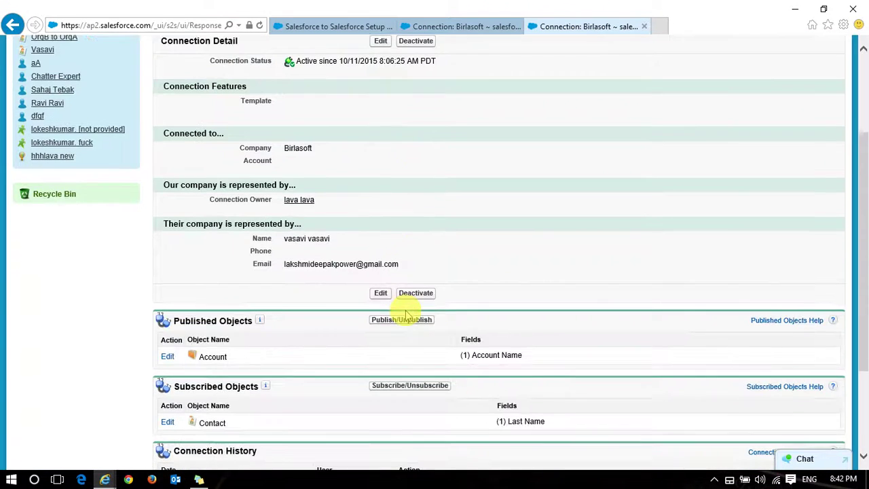
scroll(406, 314, "up", 1)
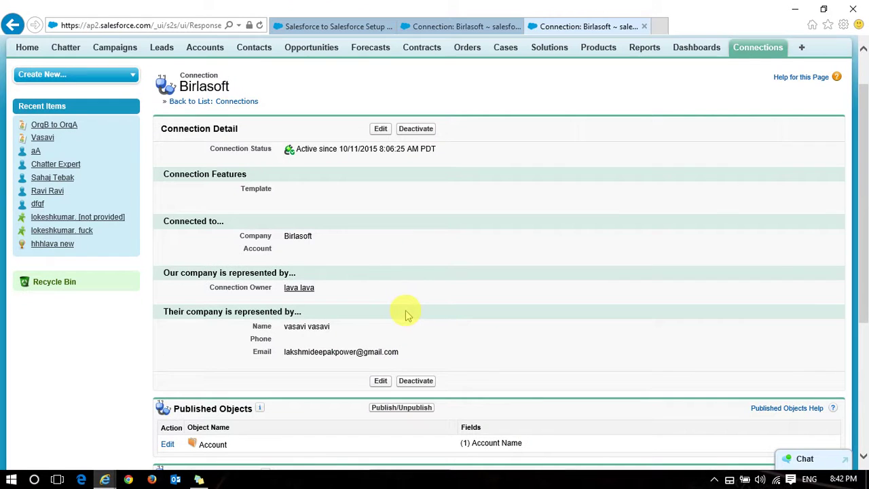